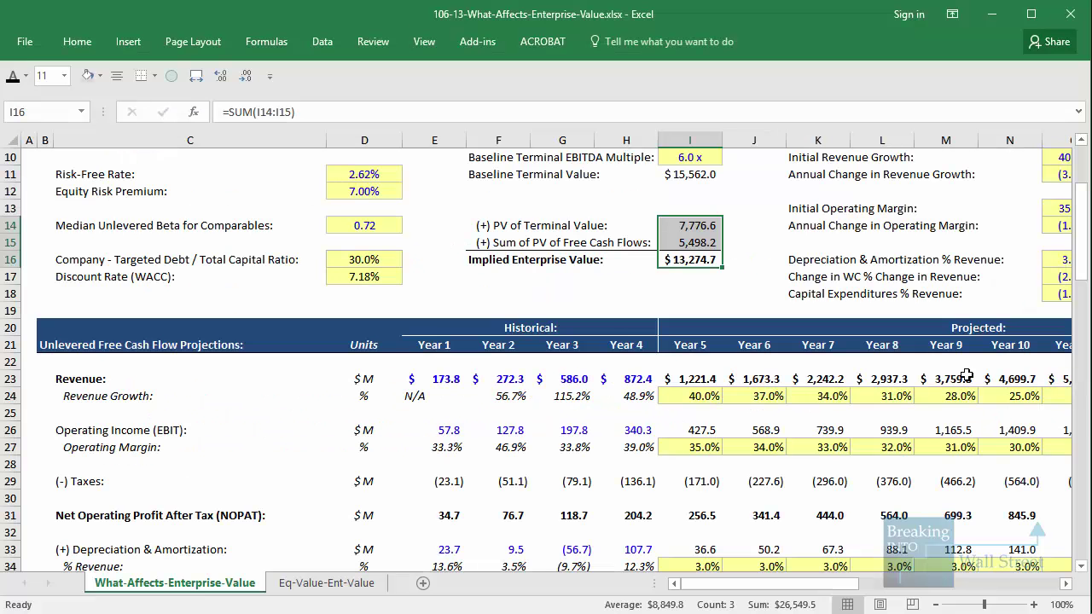
- Examine the operating assumptions for revenue growth, operating margin, depreciation, working capital and capital expenditures
scroll(867, 588, right, 2)
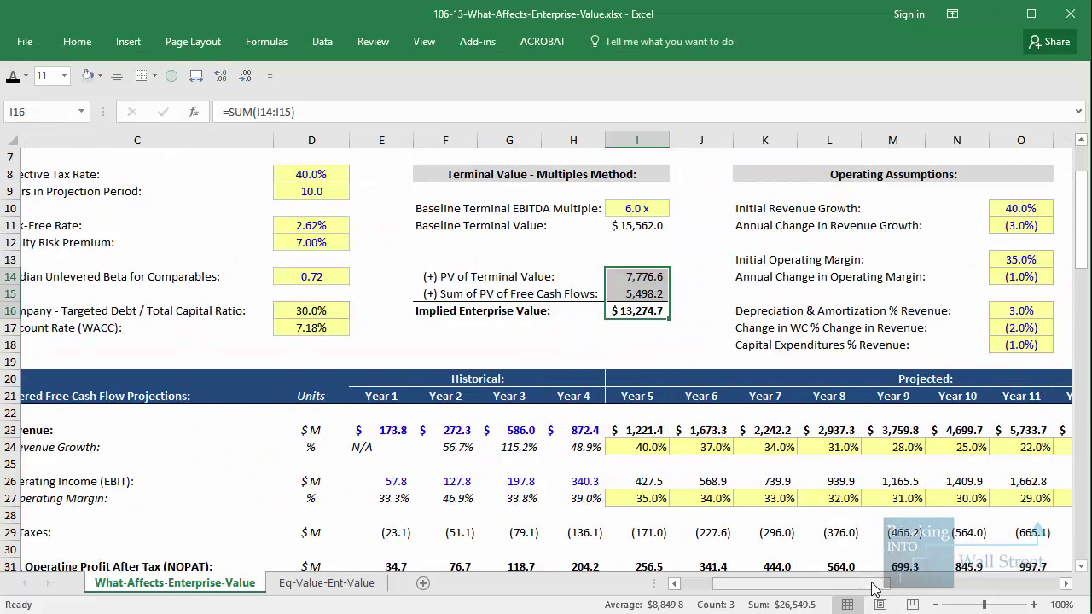
click(784, 461)
scroll(639, 366, down, 1)
mouse_move(478, 249)
mouse_down()
mouse_move(755, 304)
mouse_move(743, 276)
mouse_move(806, 272)
mouse_up()
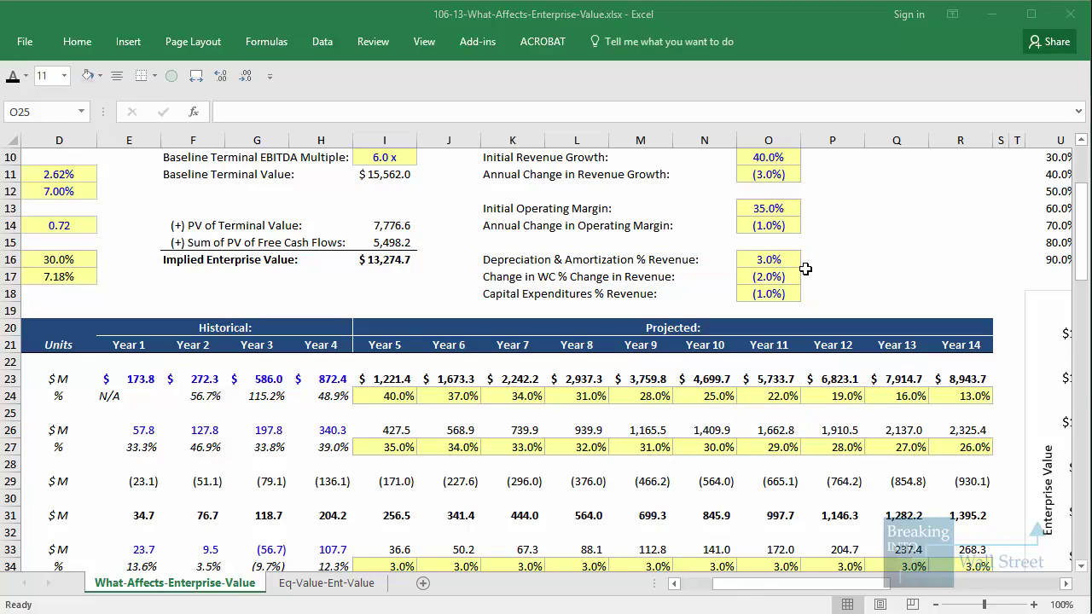
scroll(811, 273, up, 1)
drag(474, 190, 805, 221)
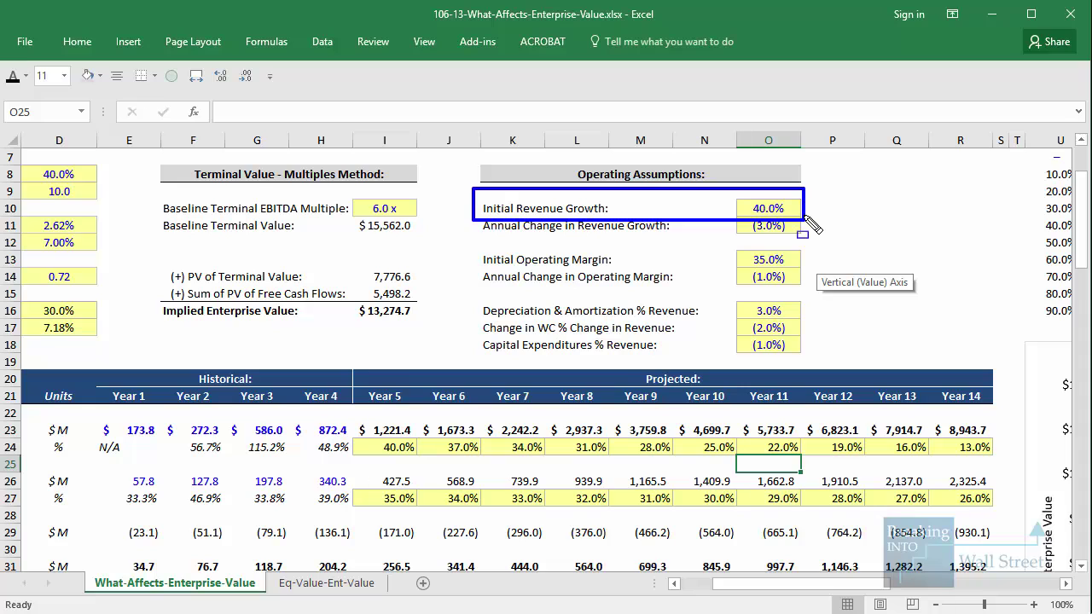
key(Escape)
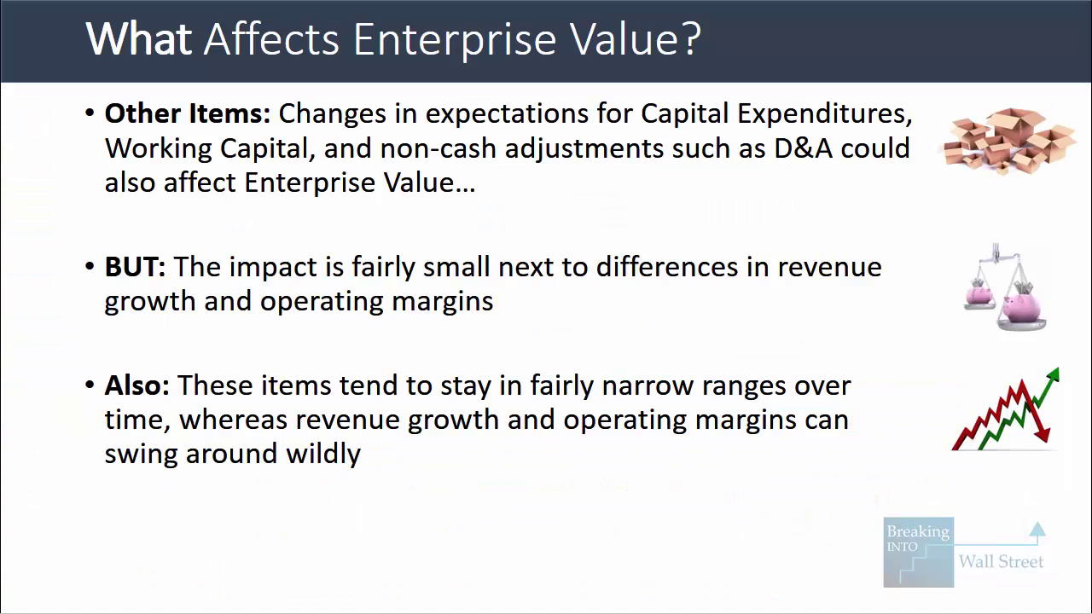
key(Right)
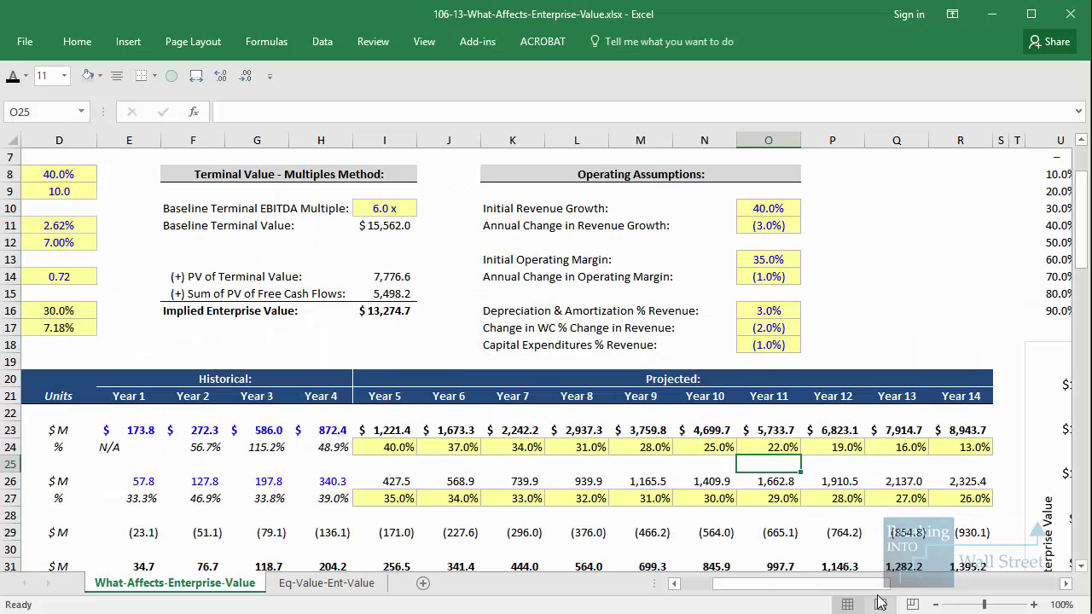
- Examine the present values of the terminal value and free cash flows that make up the implied enterprise value
drag(877, 585, 832, 585)
scroll(691, 412, up, 1)
click(691, 412)
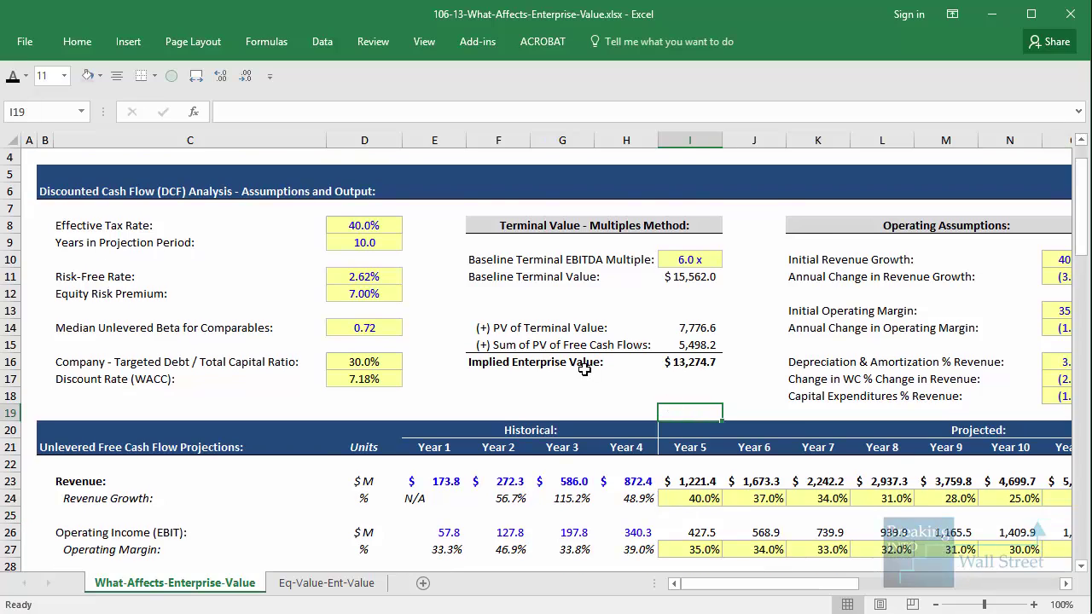
mouse_move(455, 315)
mouse_down()
mouse_move(625, 335)
mouse_move(743, 382)
mouse_up()
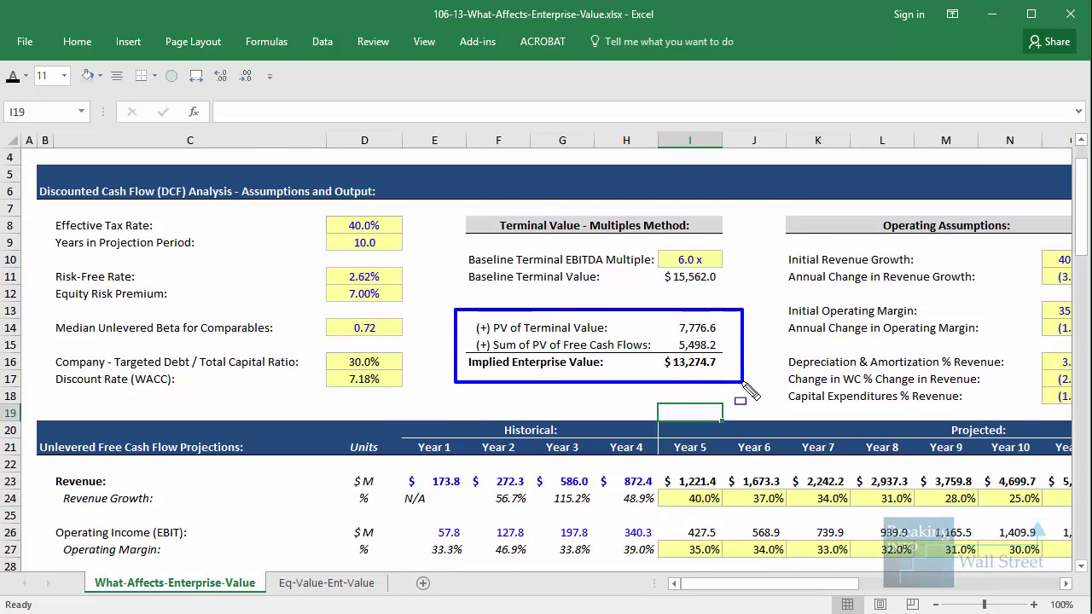
key(Escape)
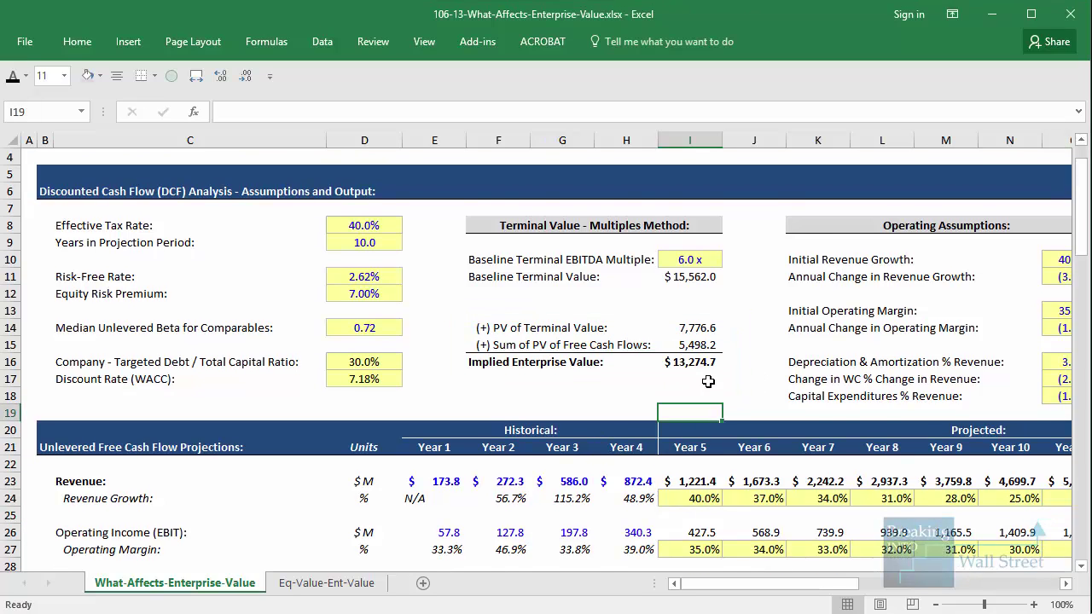
- Set the initial revenue growth to 30% and check the implied enterprise value
scroll(708, 381, down, 1)
drag(783, 585, 831, 576)
click(310, 447)
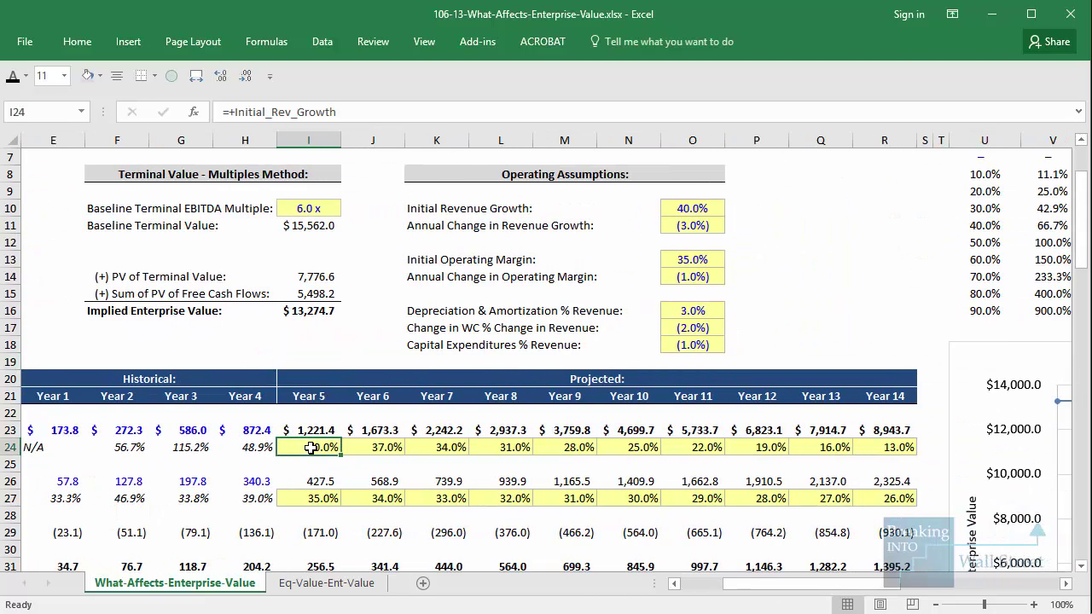
click(691, 210)
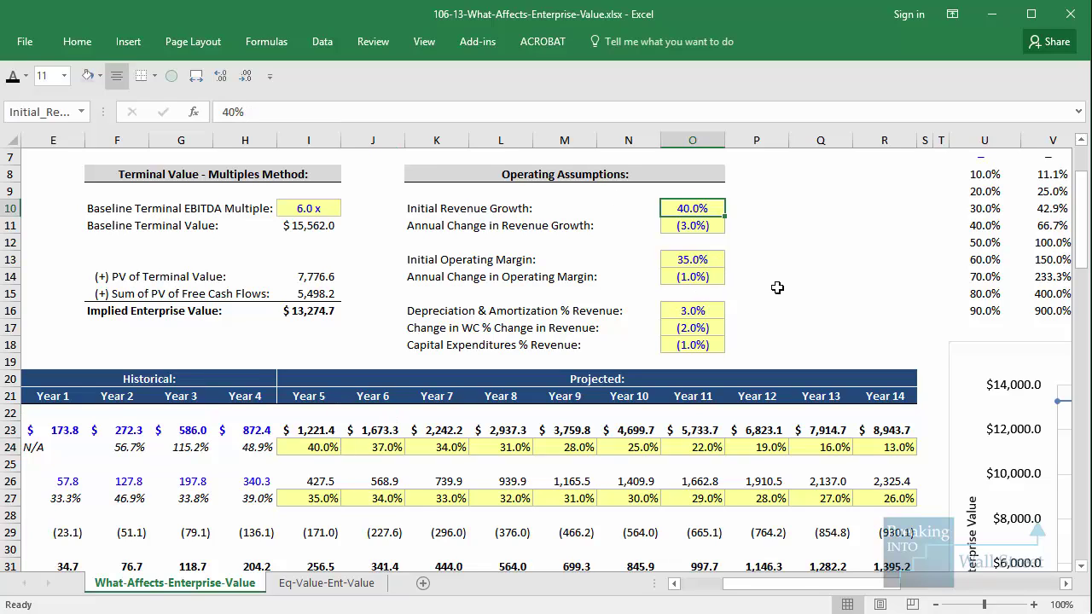
text(30)
key(ctrl+Return)
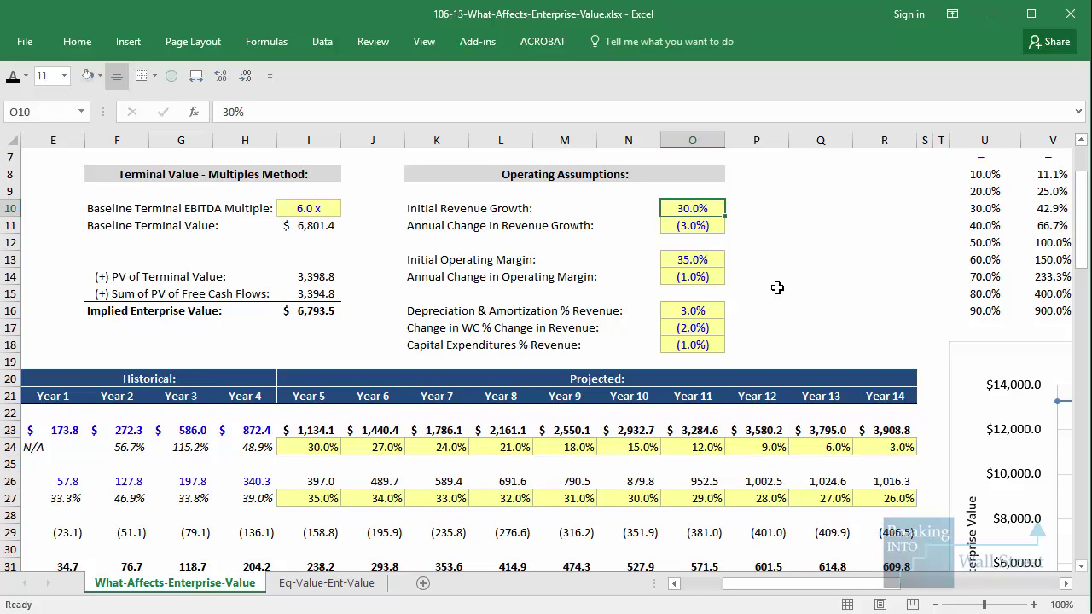
drag(263, 294, 349, 323)
key(Escape)
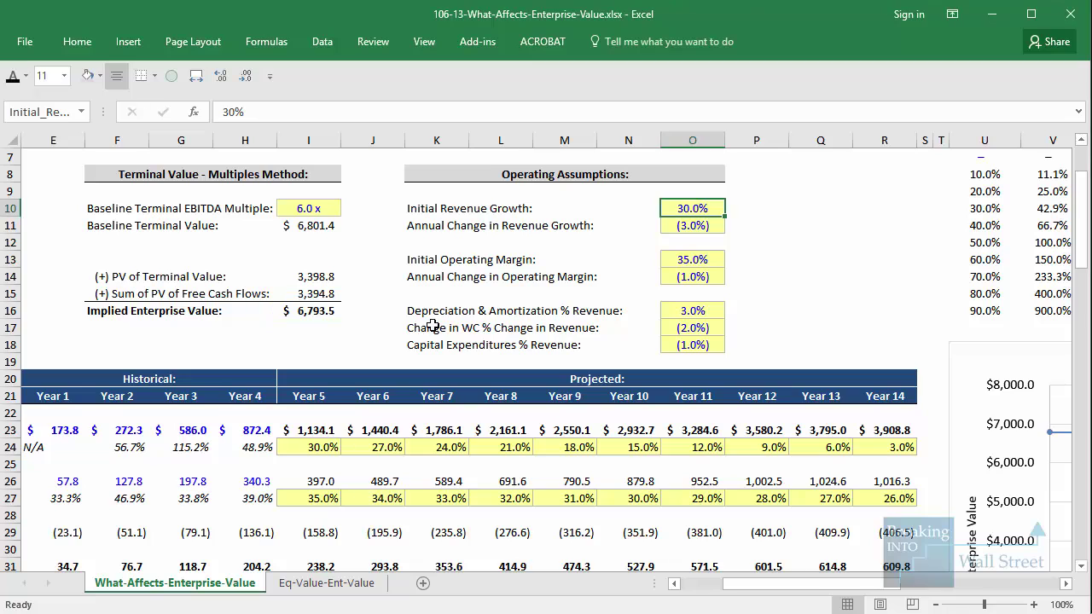
- Undo and redo the initial revenue growth change to compare the implied enterprise values, ending with growth restored to 40%
key(ctrl+z)
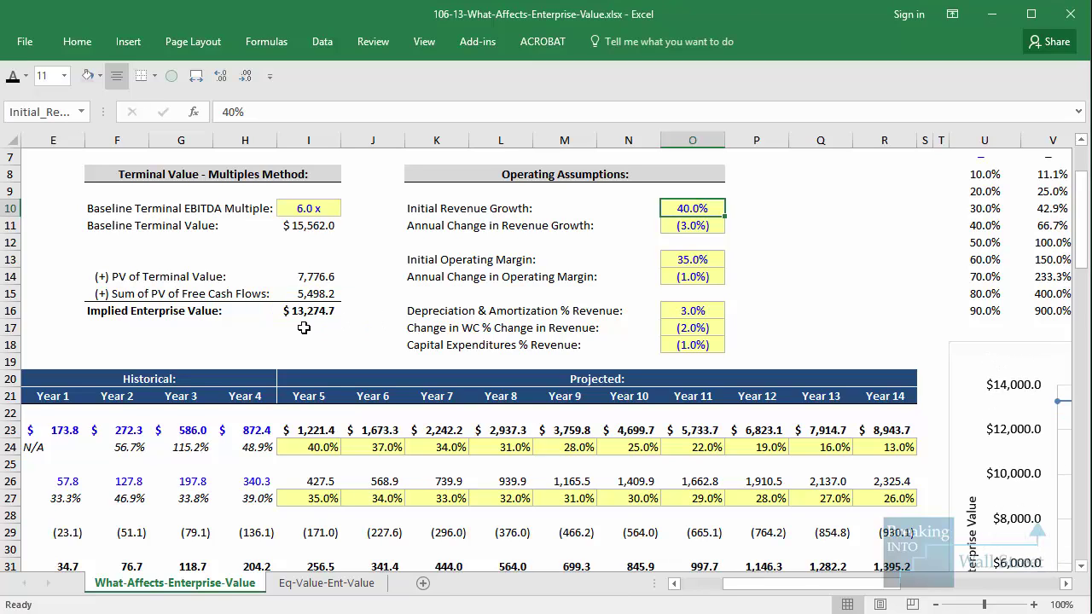
key(ctrl+z)
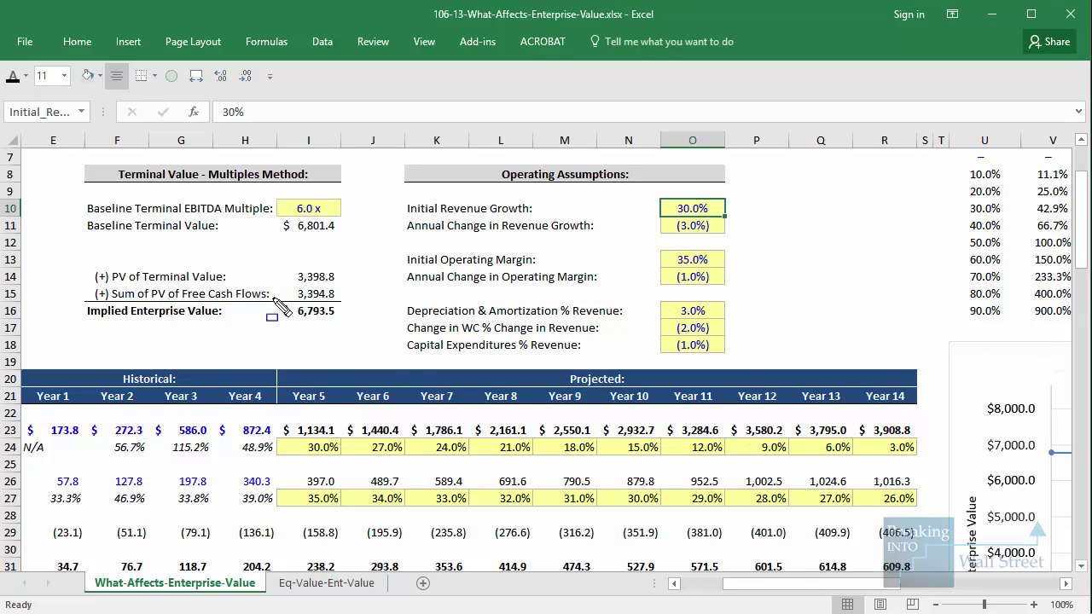
drag(273, 298, 368, 333)
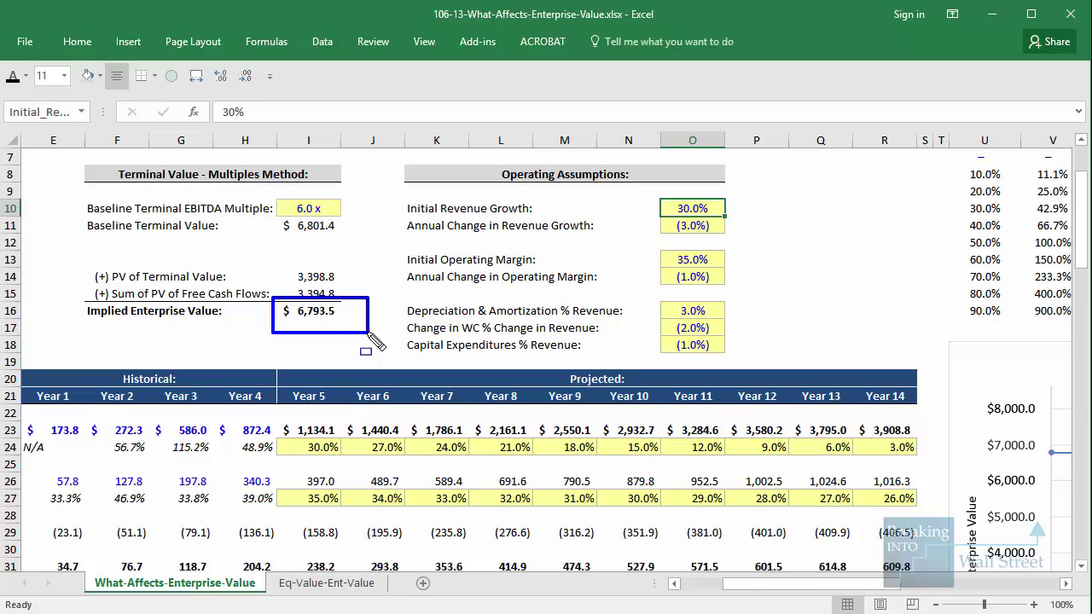
key(Escape)
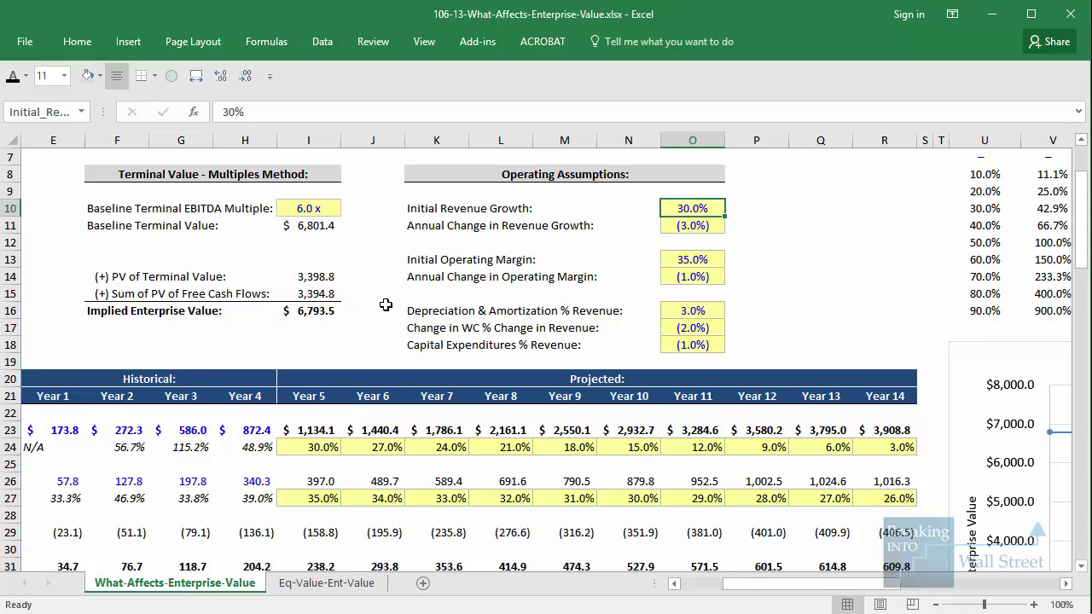
key(ctrl+y)
key(Down)
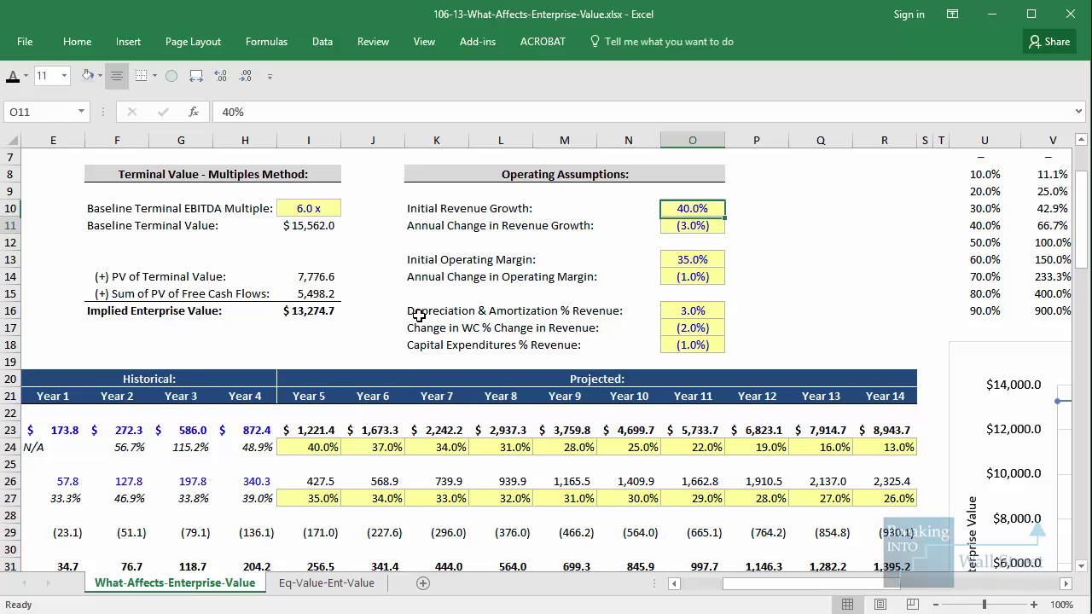
- Review the projected revenue growth rates and set the annual change in revenue growth to -2%
mouse_move(268, 427)
mouse_down()
mouse_move(274, 451)
mouse_move(937, 469)
mouse_up()
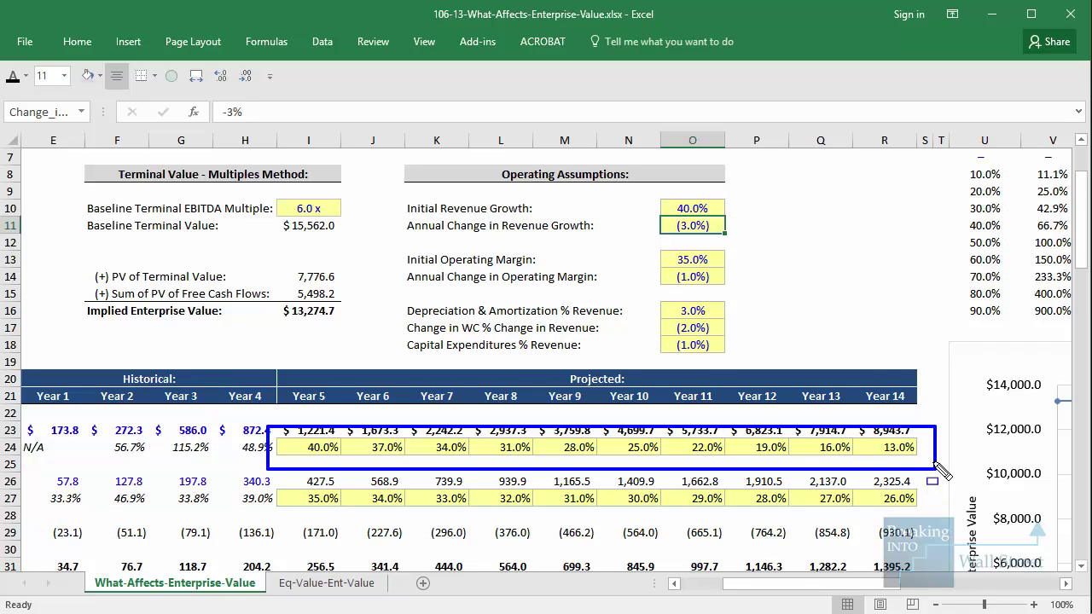
key(Escape)
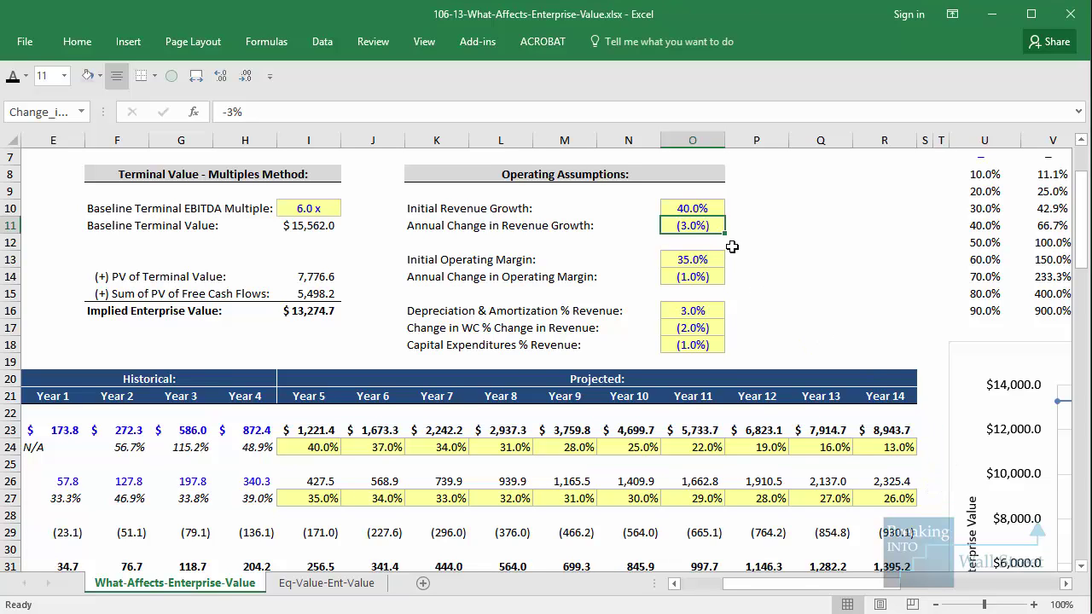
text(-)
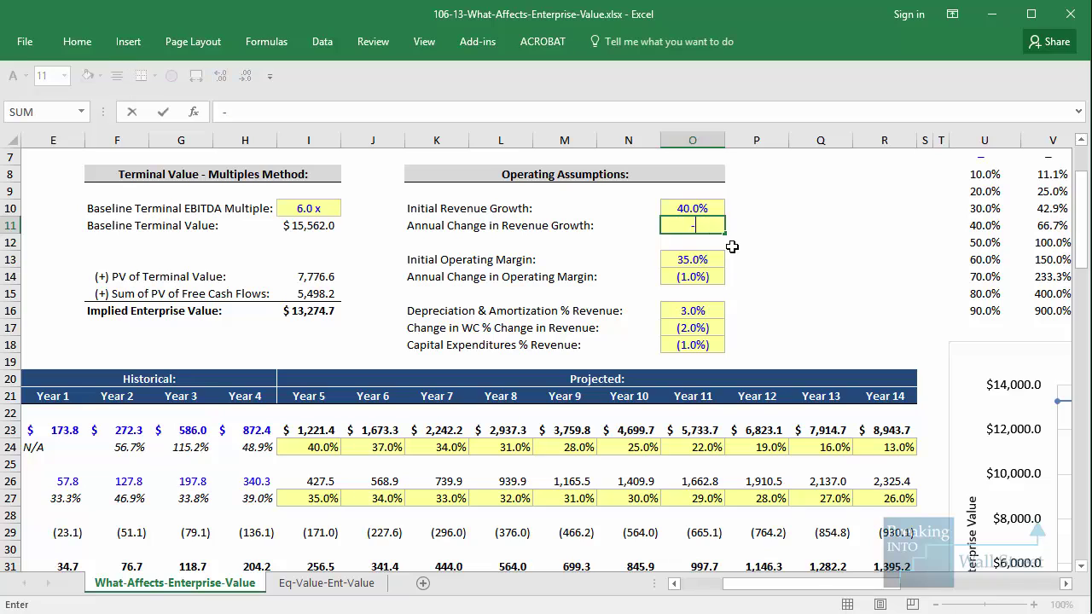
text(2%)
key(ctrl+Return)
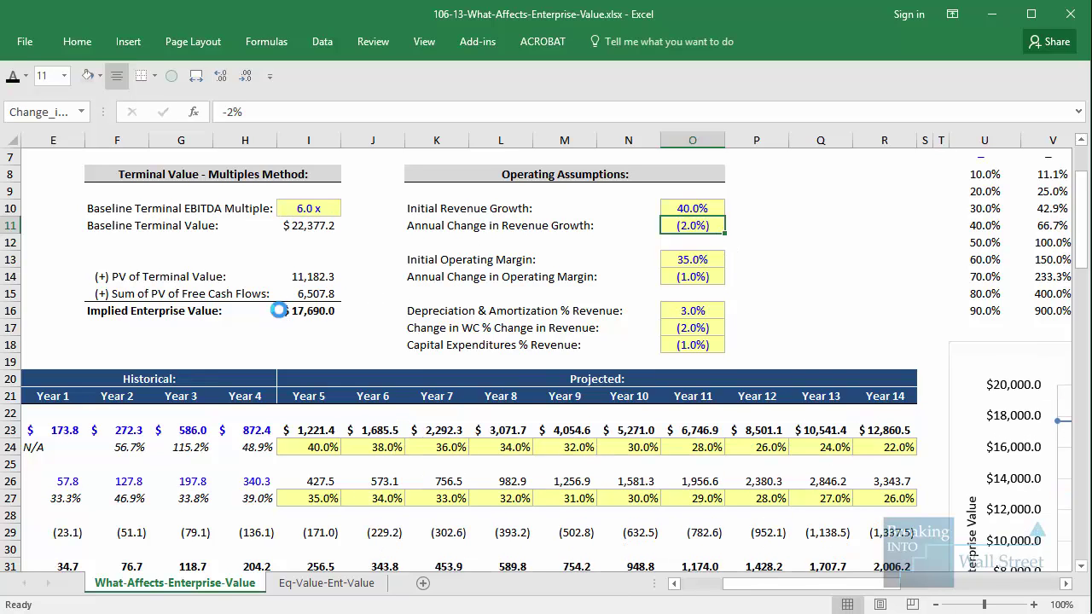
- Switch the annual change in revenue growth between -3% and -2% to compare implied enterprise value and growth projections, ending at -3%
text(-3%)
key(ctrl+Return)
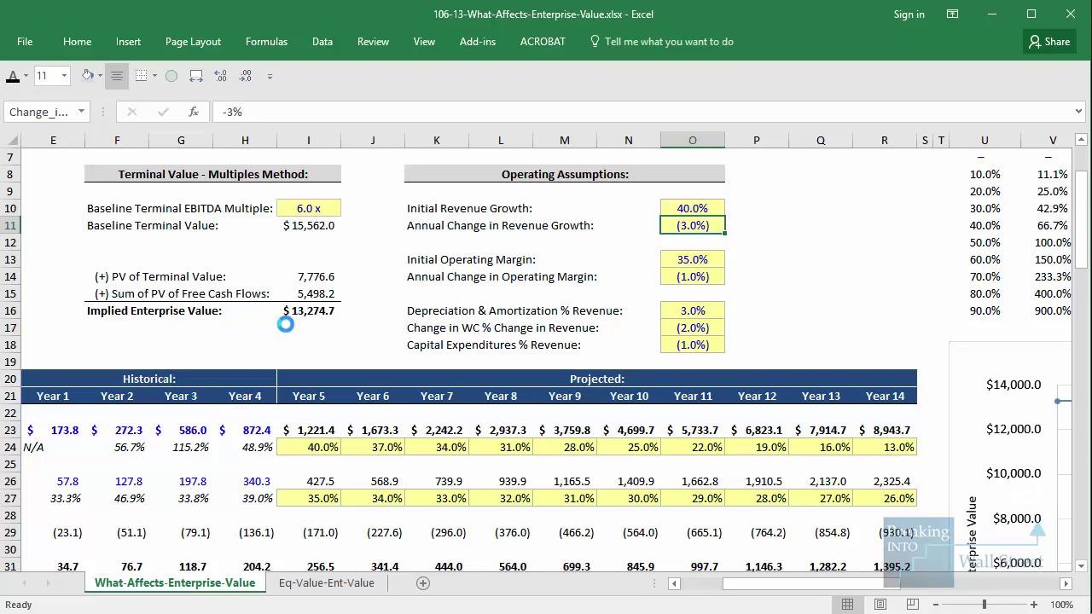
key(ctrl+z)
drag(268, 294, 347, 325)
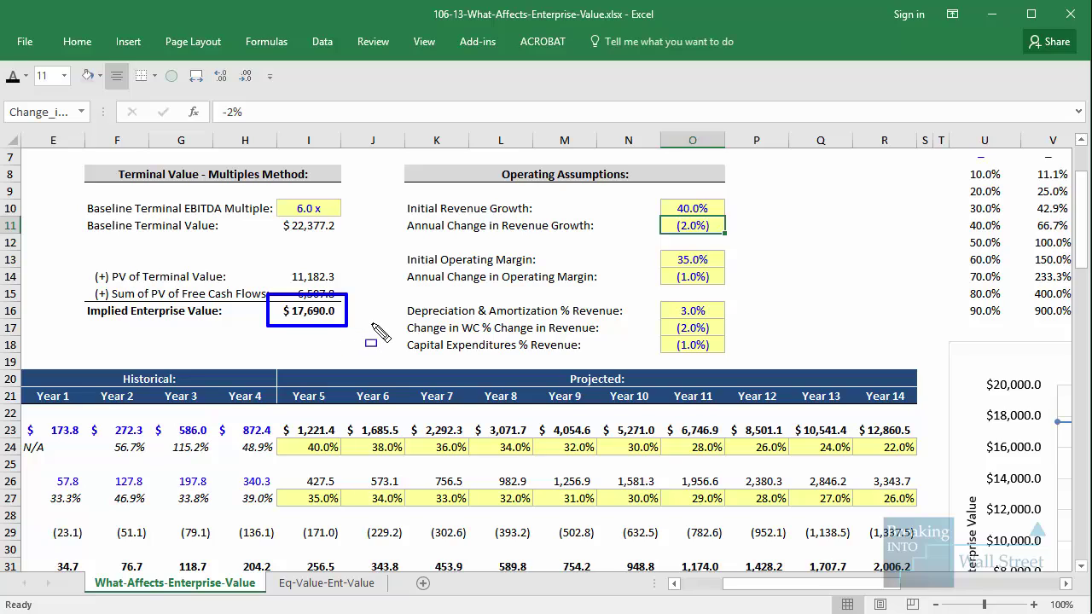
mouse_move(271, 428)
mouse_down()
mouse_move(1024, 509)
mouse_move(922, 468)
mouse_up()
key(Escape)
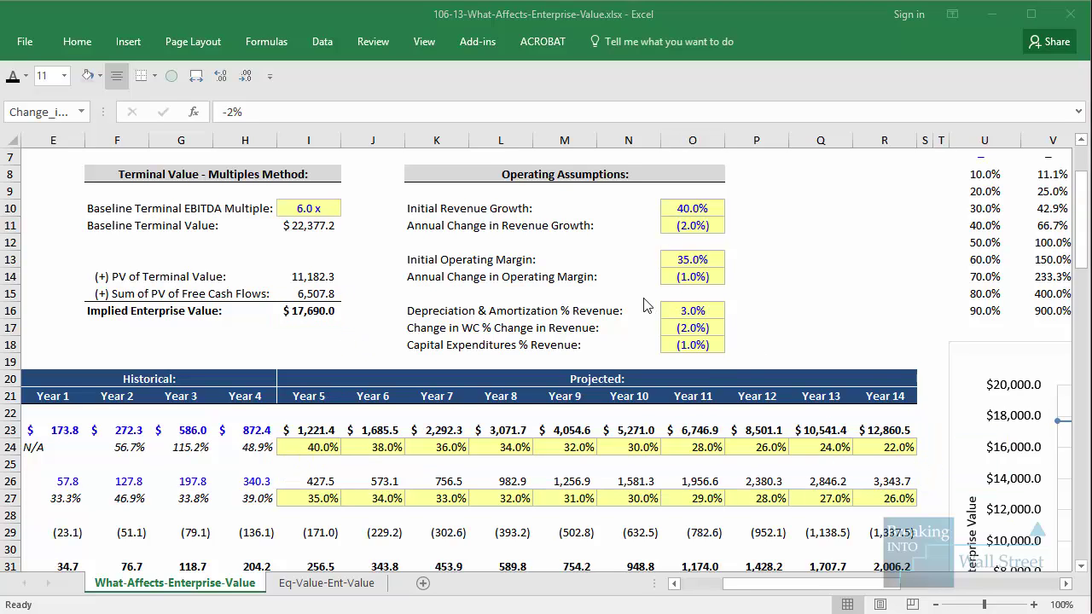
key(ctrl+z)
- Set the initial operating margin to 30%
click(709, 260)
scroll(710, 260, down, 1)
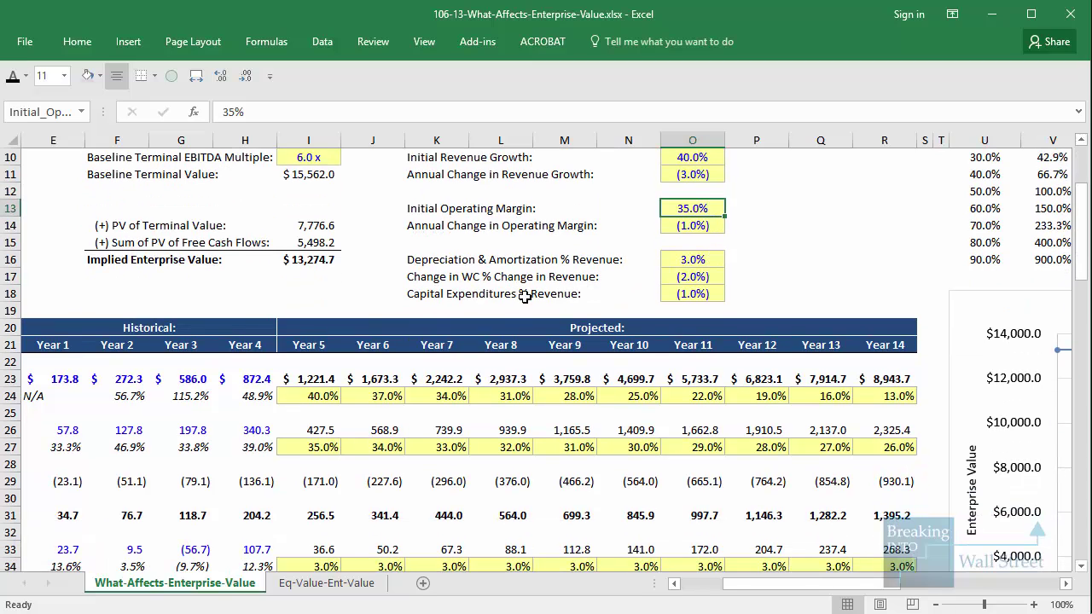
text(30%)
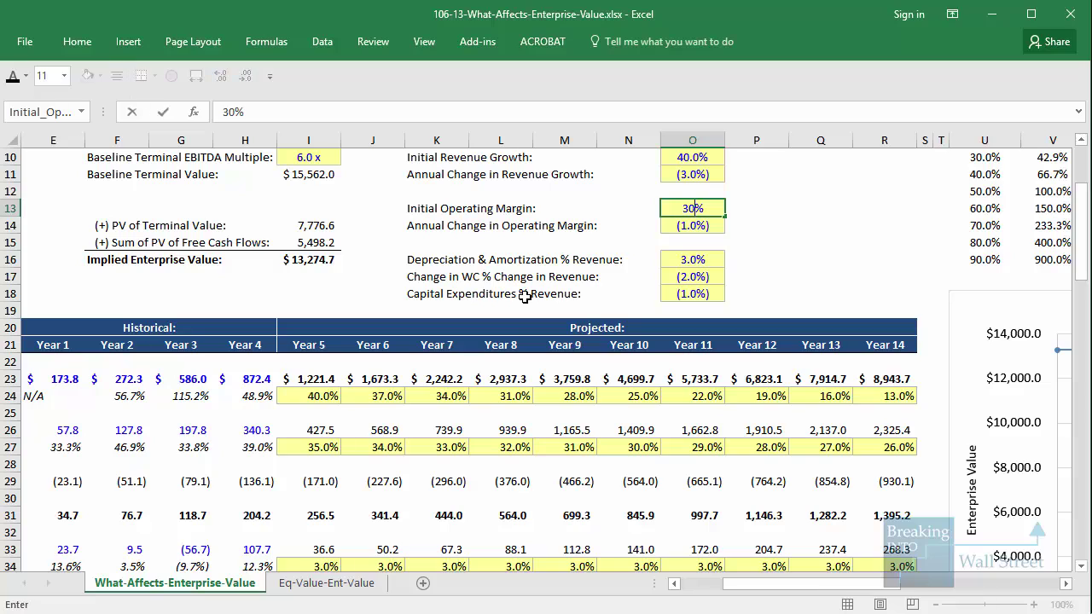
key(ctrl+Return)
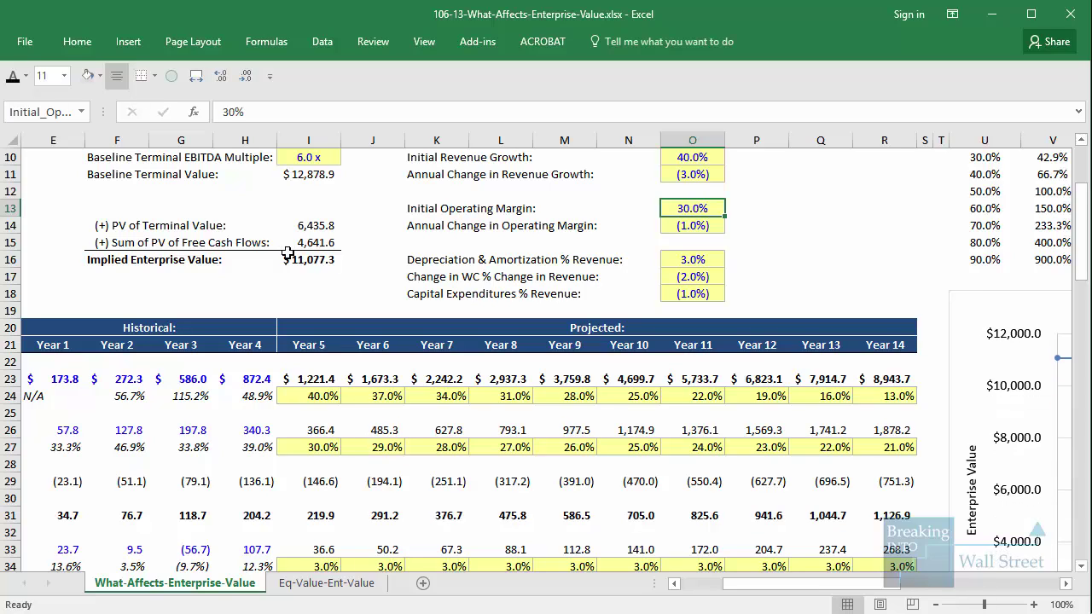
- Undo and redo the initial operating margin change to compare the implied enterprise values, ending with the margin restored to 35%
key(ctrl+z)
key(ctrl+y)
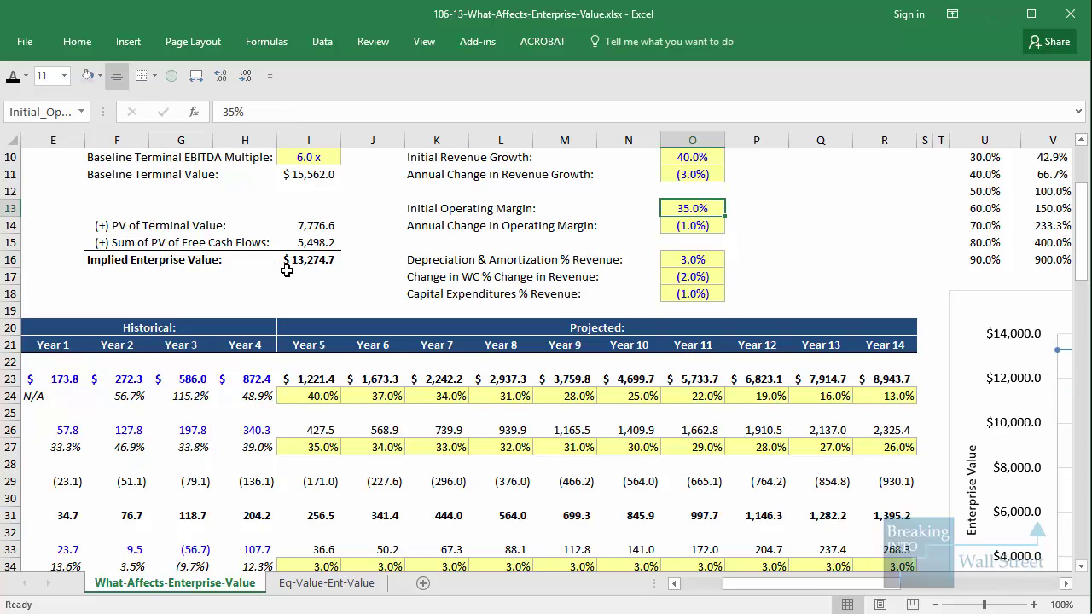
drag(273, 249, 344, 275)
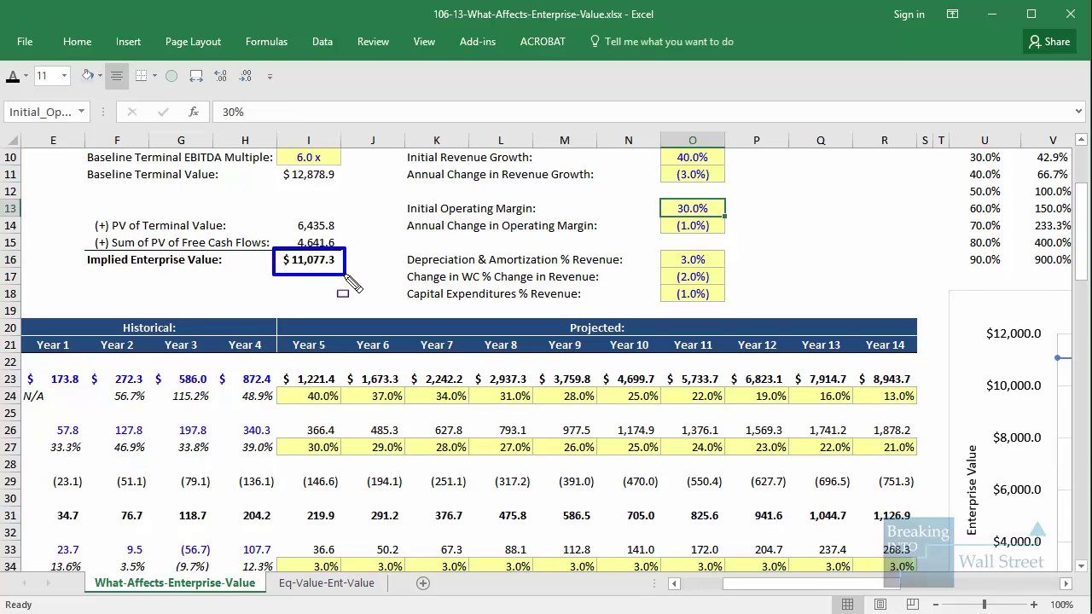
key(Escape)
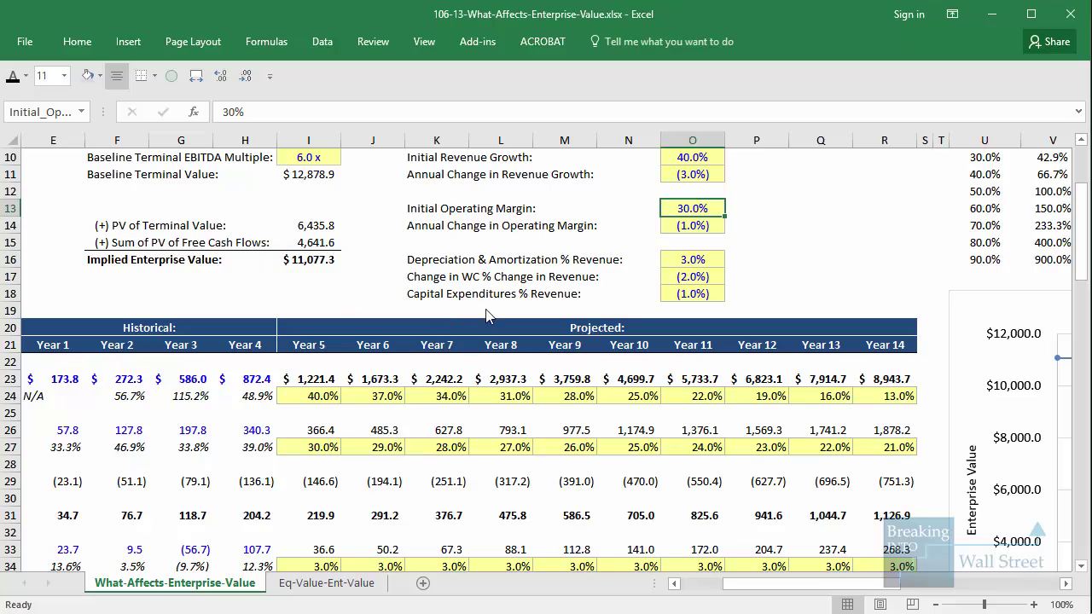
key(ctrl+z)
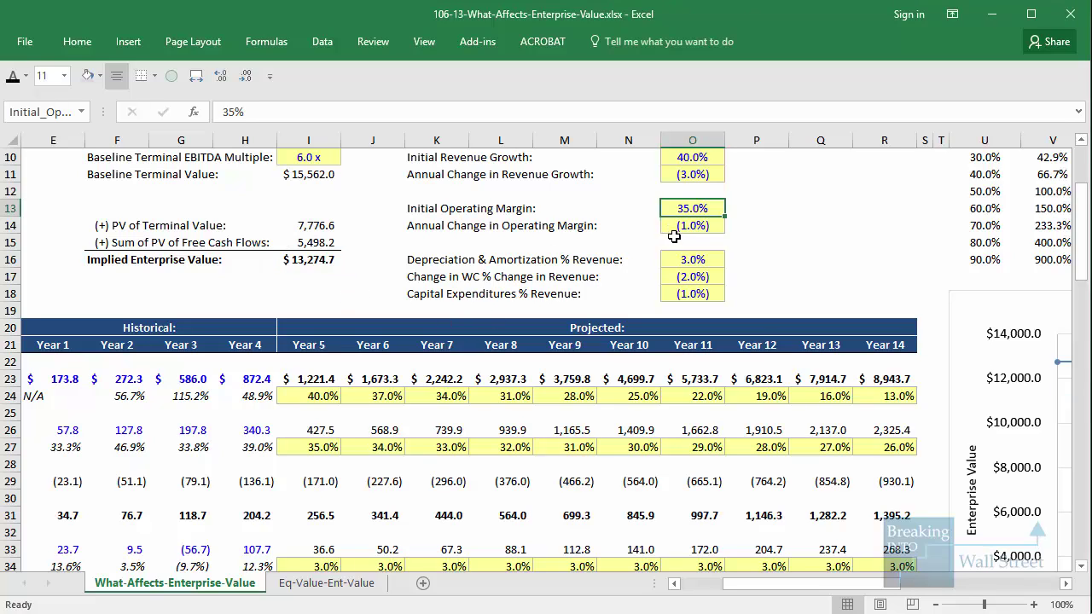
- Set the annual change in operating margin to -1.5% and check the implied enterprise value
click(676, 243)
key(Up)
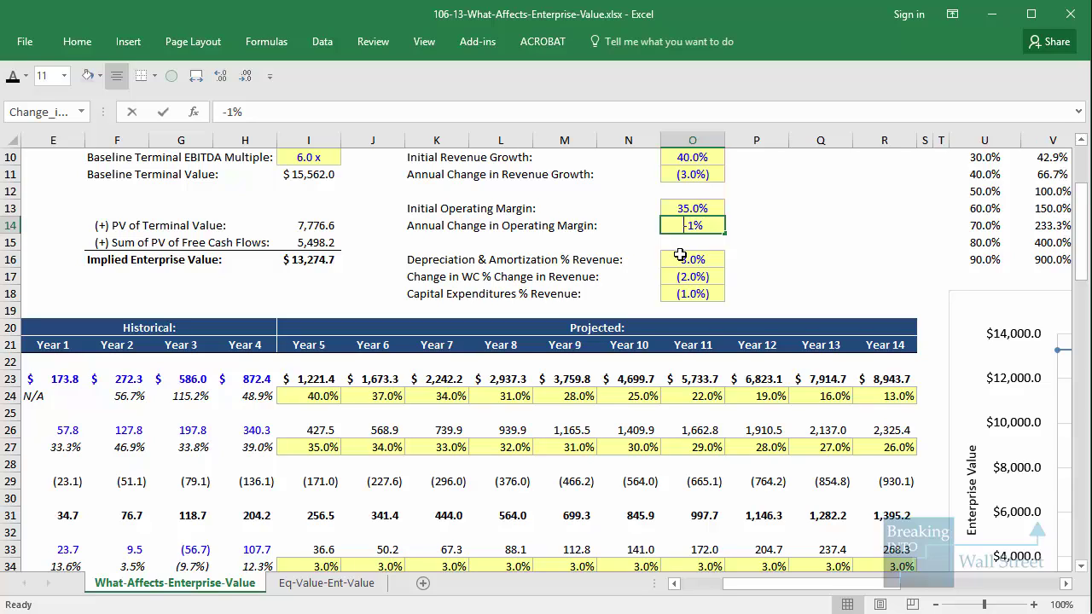
text(-1.5%)
key(ctrl+Return)
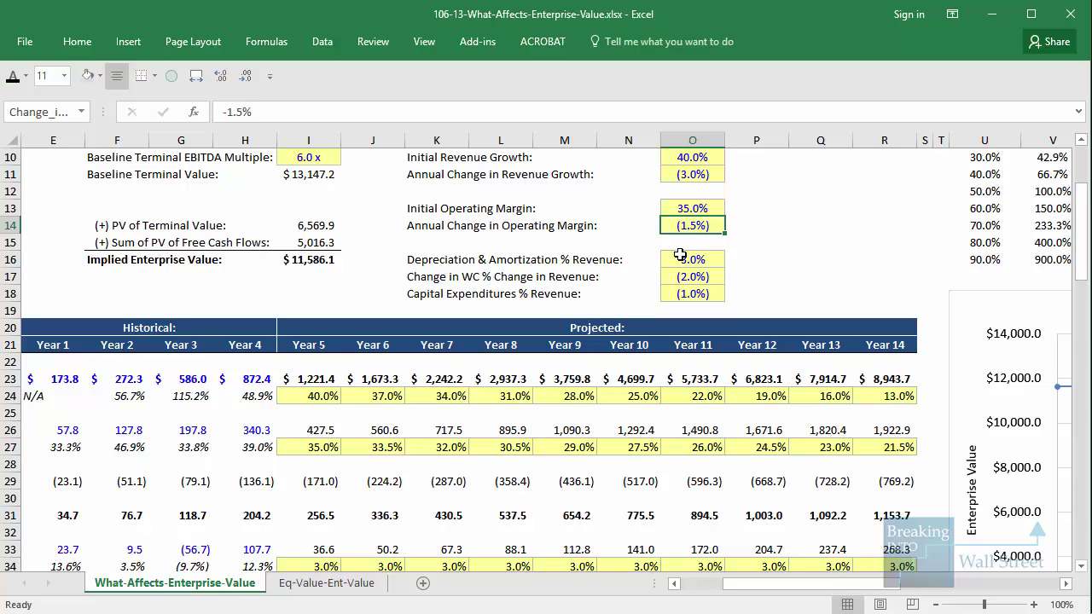
drag(273, 249, 341, 268)
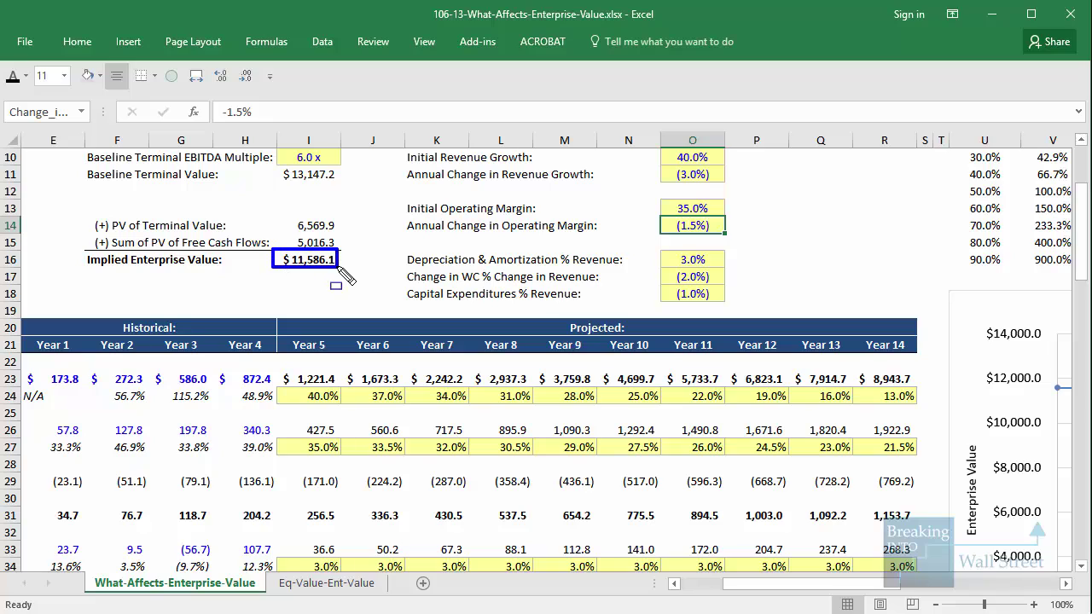
key(Escape)
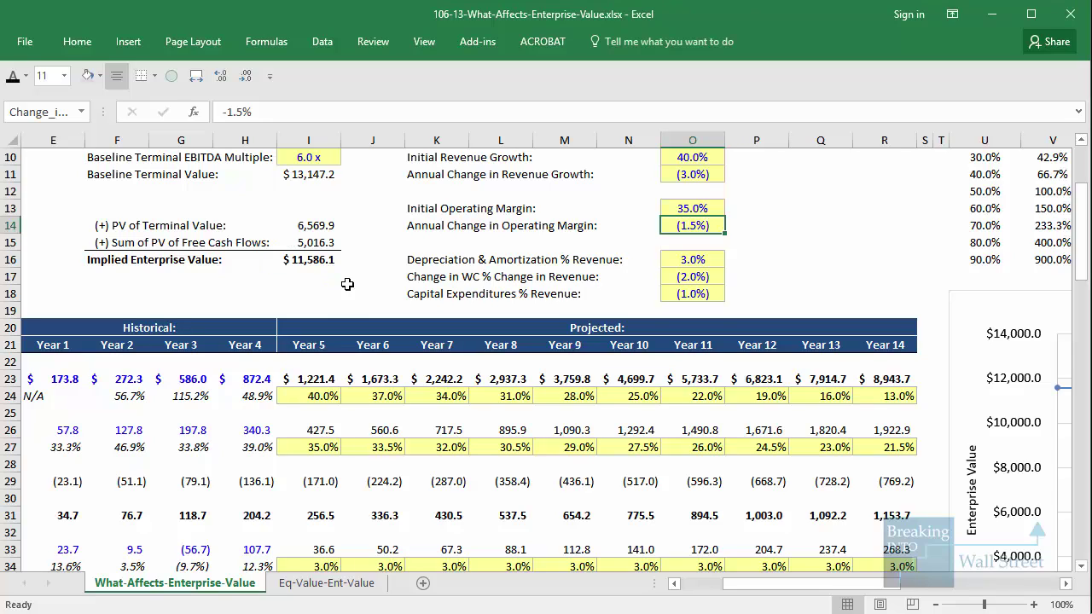
- Undo the last annual operating margin change and set Depreciation & Amortization % Revenue to 4%
key(ctrl+z)
click(691, 259)
scroll(572, 314, down, 1)
scroll(571, 314, down, 1)
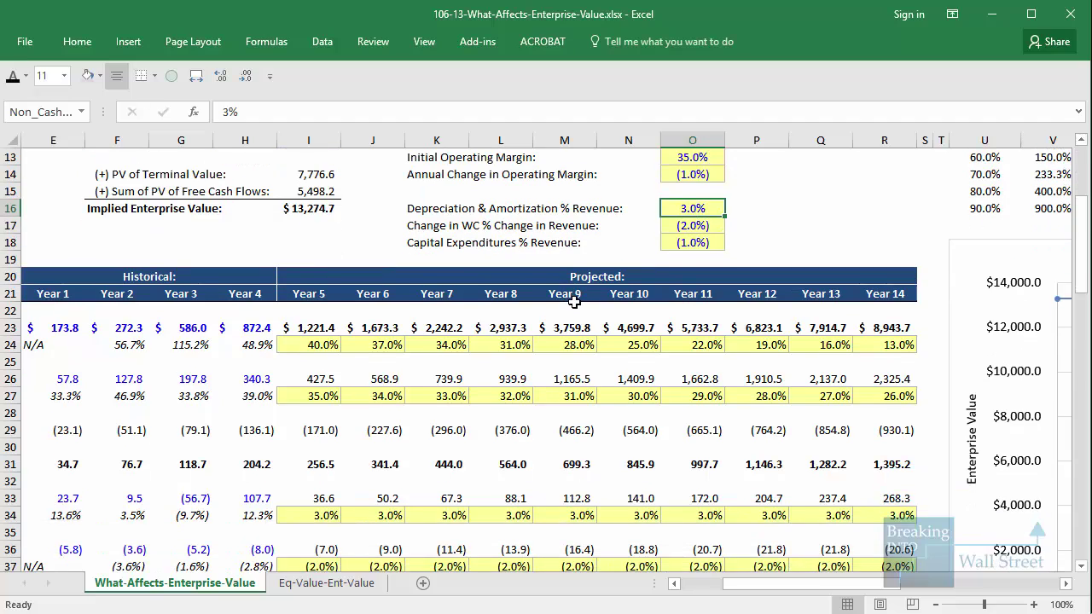
text(4%)
key(ctrl+Return)
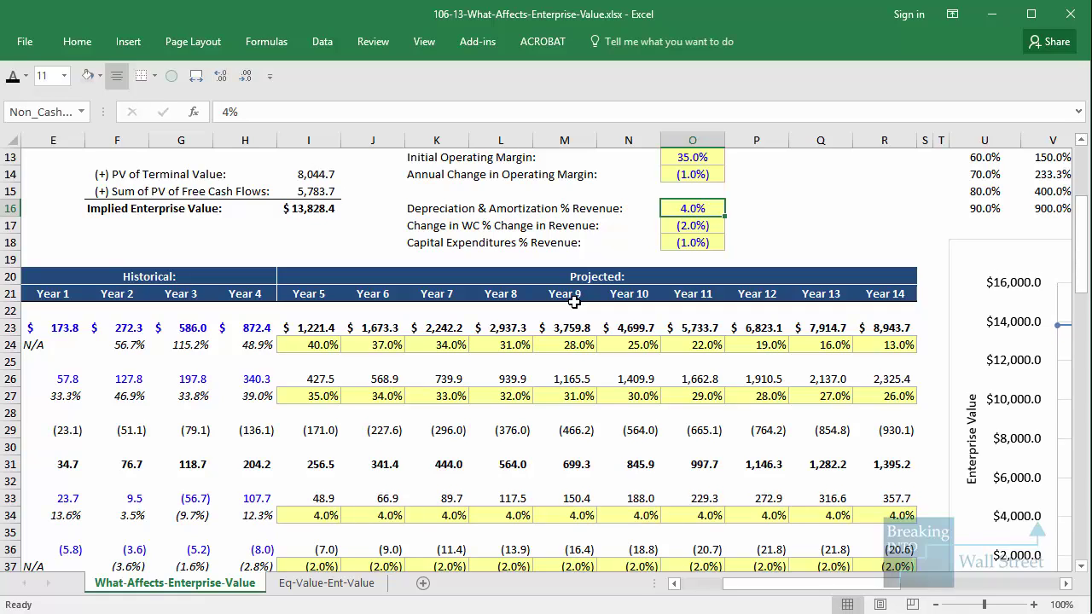
- Restore Depreciation & Amortization % Revenue to 3%
key(ctrl+z)
key(ctrl+y)
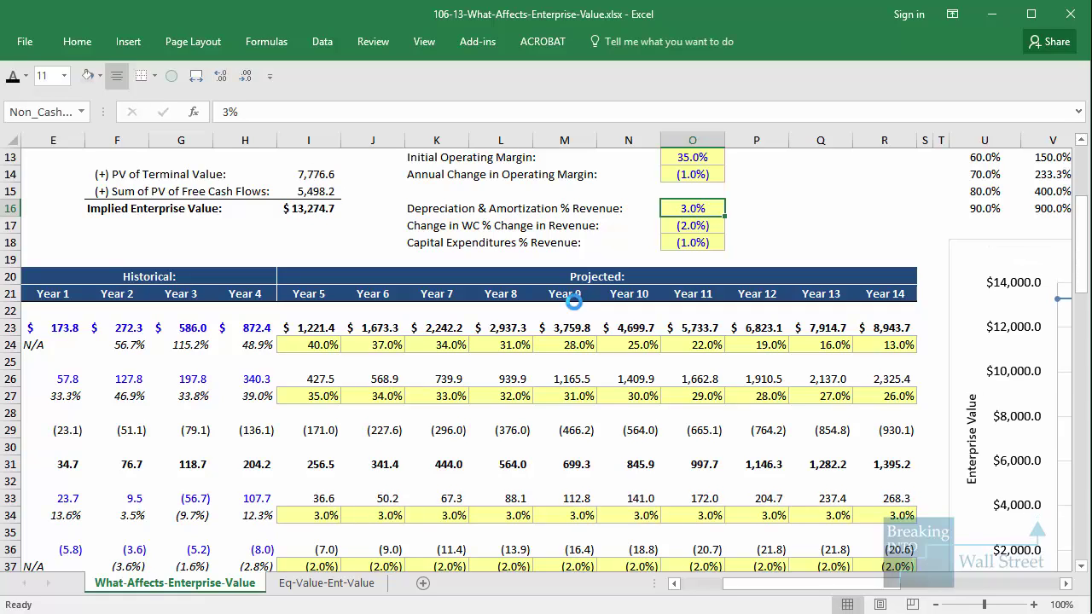
text(3%)
key(ctrl+Return)
key(Left)
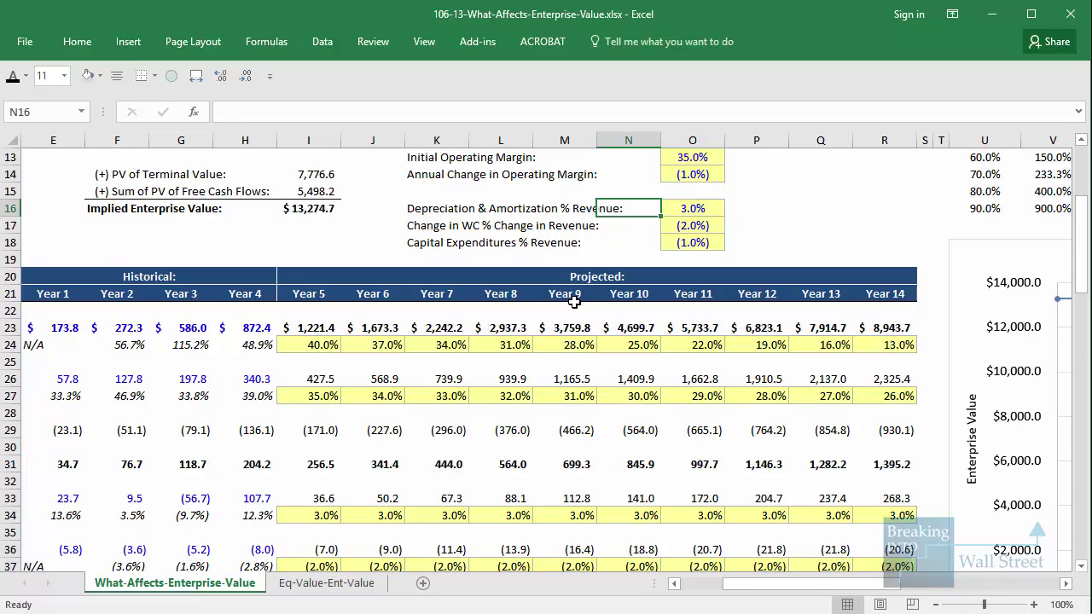
- Try -5% for Change in WC % Change in Revenue, check the implied enterprise value, and undo the change
key(Down)
key(Right)
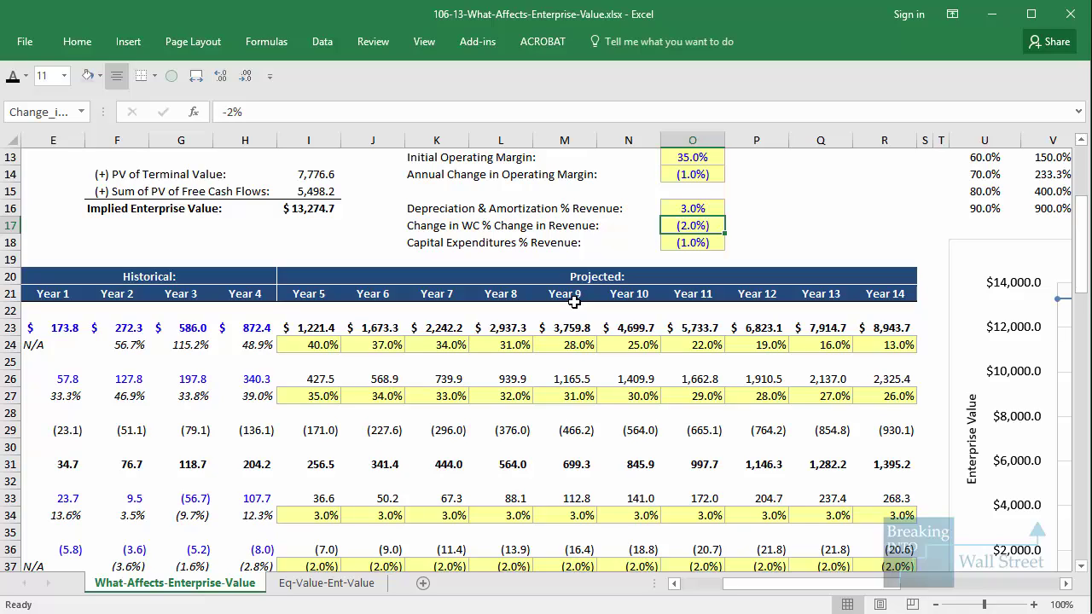
text(-5%)
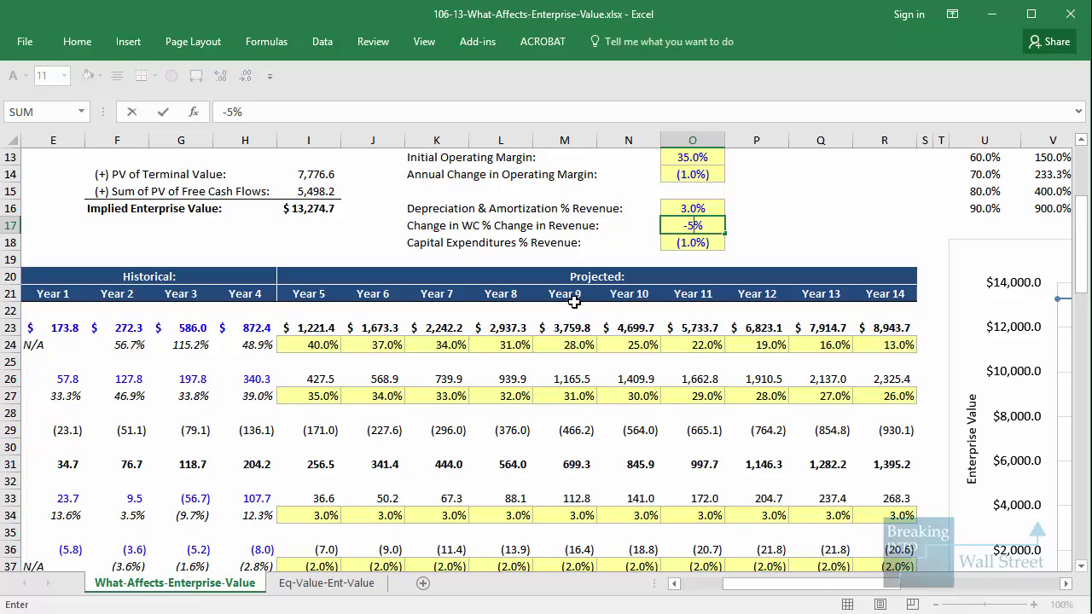
key(ctrl+Return)
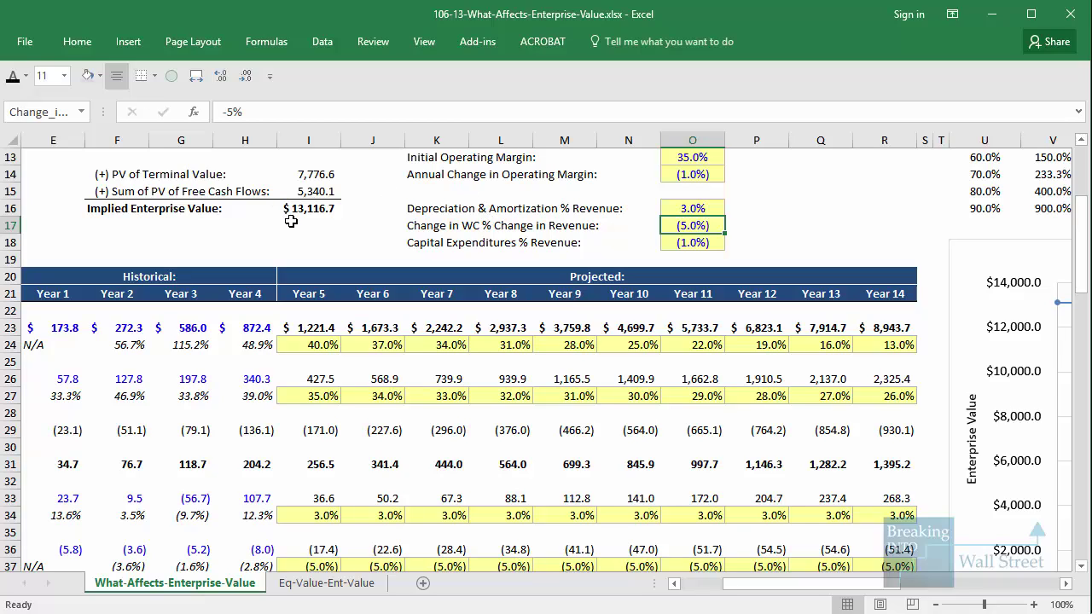
key(ctrl+z)
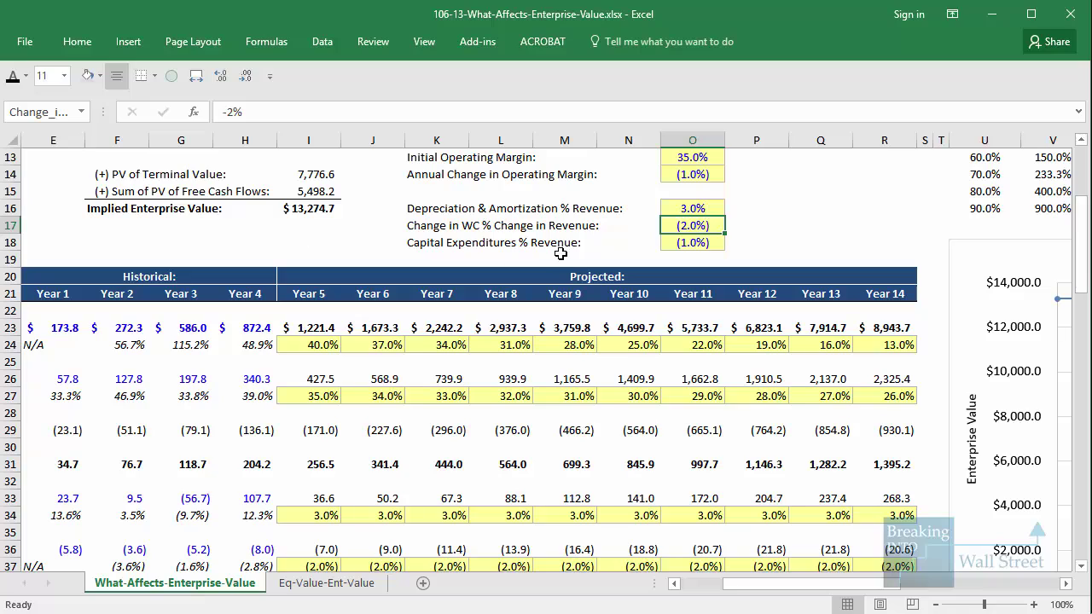
- Set Capital Expenditures % Revenue to -10%
click(670, 242)
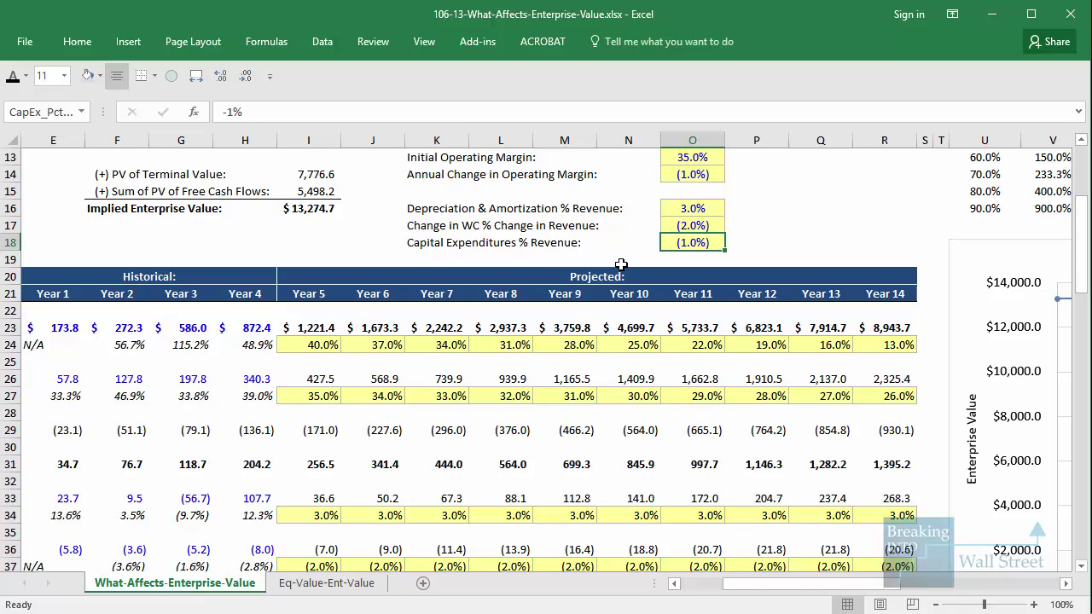
text(-10)
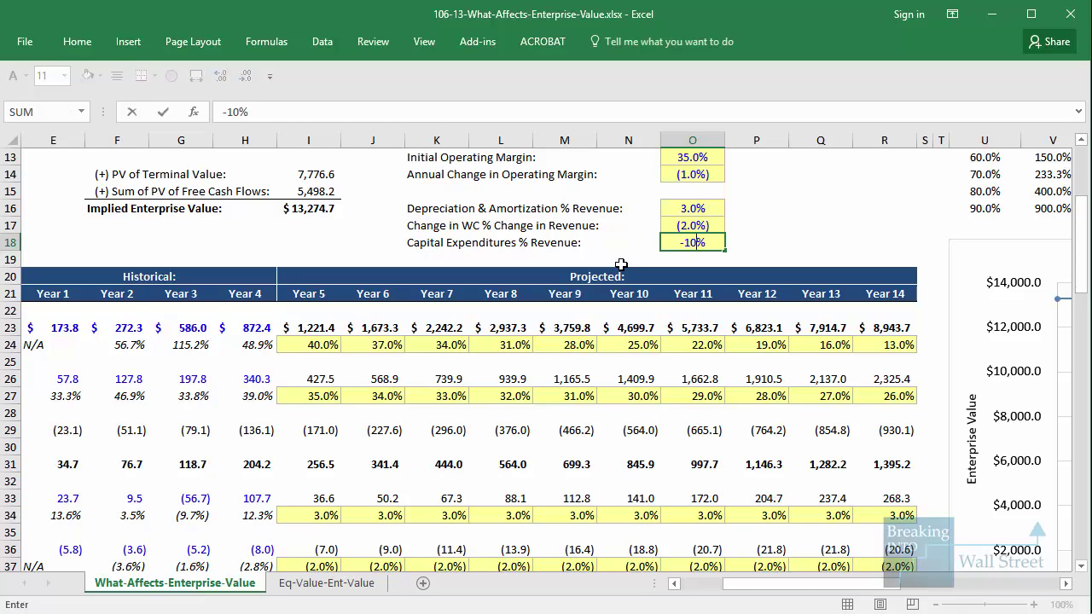
key(ctrl+Return)
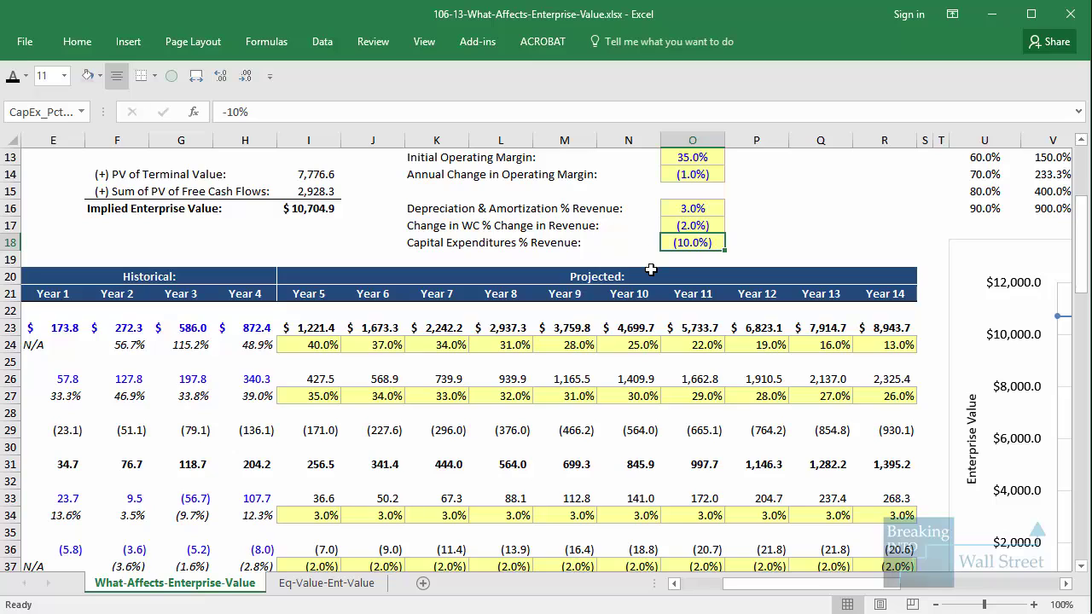
- Outline the revenue growth and operating margin assumptions, clear the annotation, and undo the Capital Expenditures change
scroll(651, 271, up, 2)
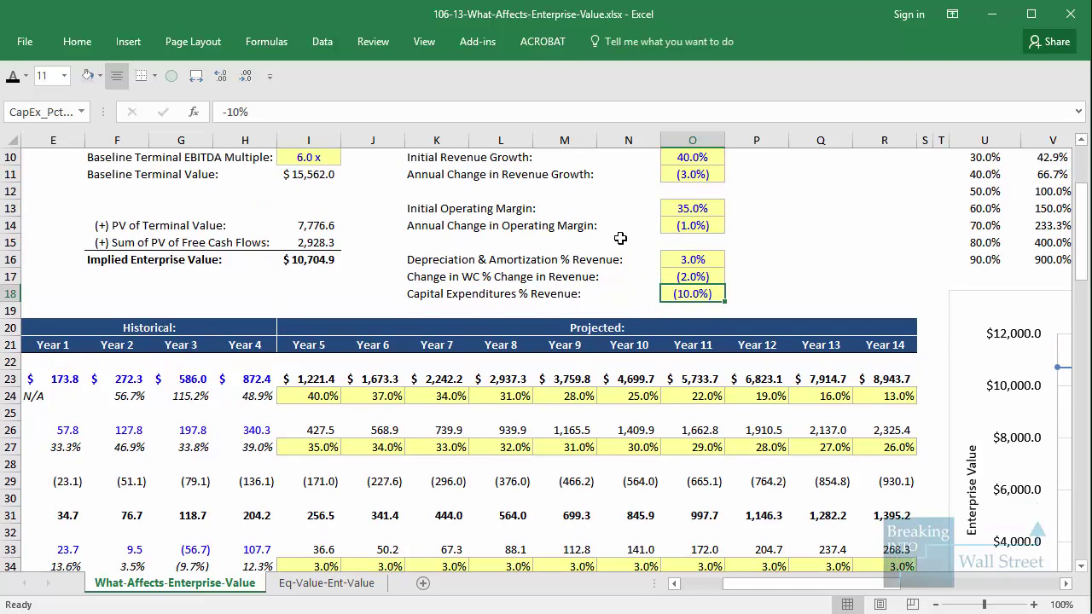
drag(498, 224, 752, 291)
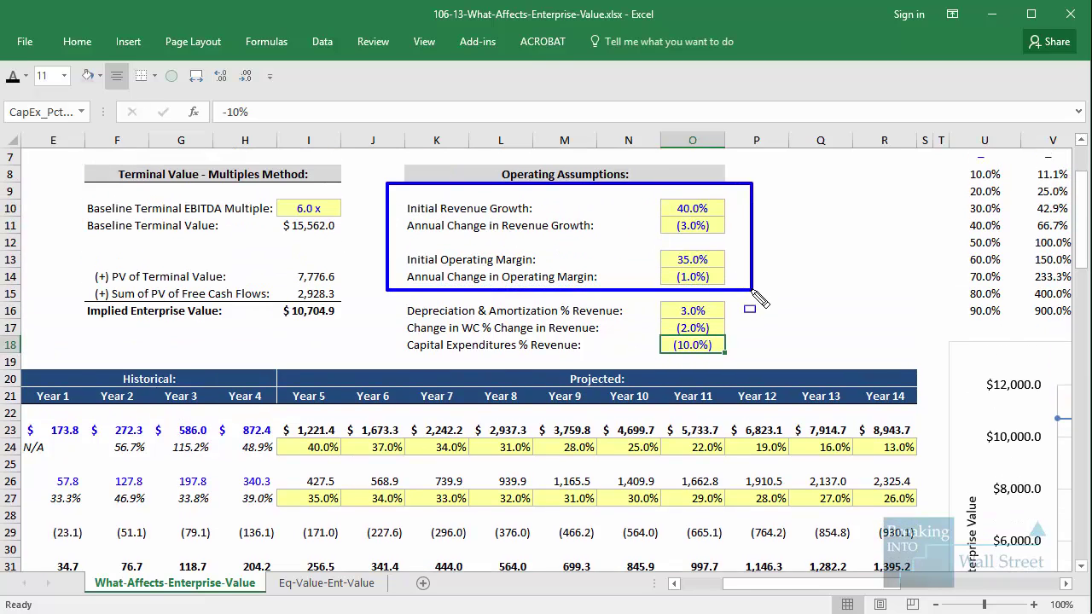
key(Escape)
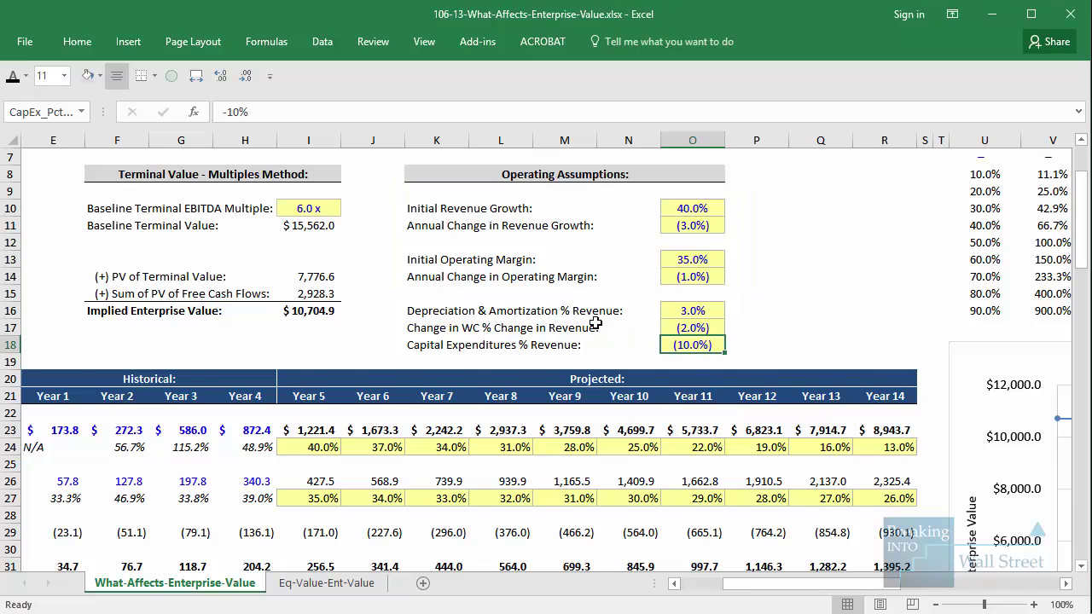
scroll(596, 322, down, 1)
key(ctrl+z)
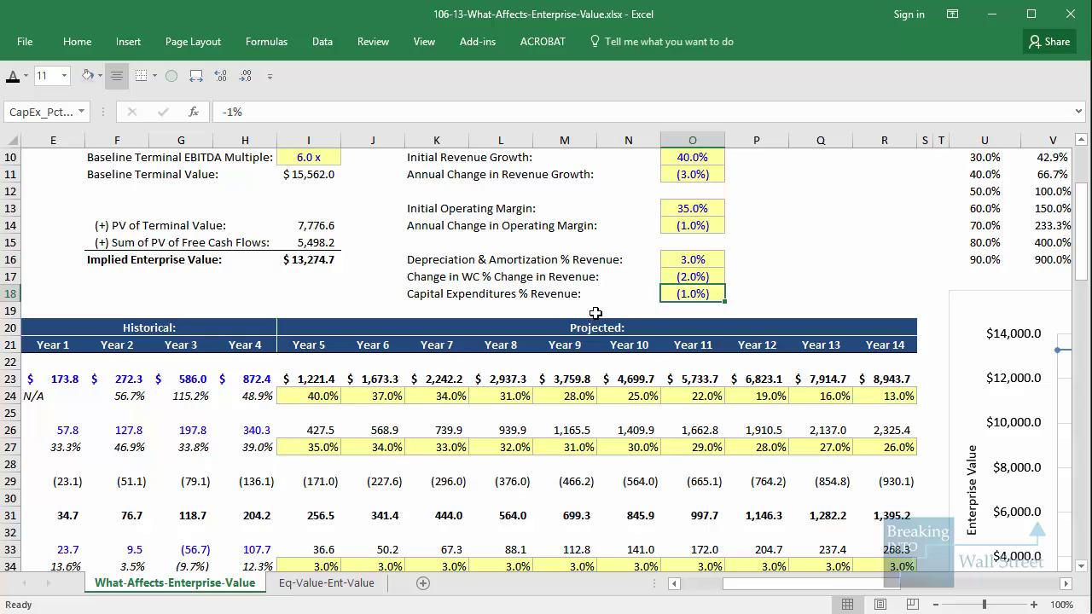
- Set Capital Expenditures % Revenue to -4% and outline the implied enterprise value calculation
text(3)
key(Return)
text(-3)
key(Return)
text(-4)
key(Return)
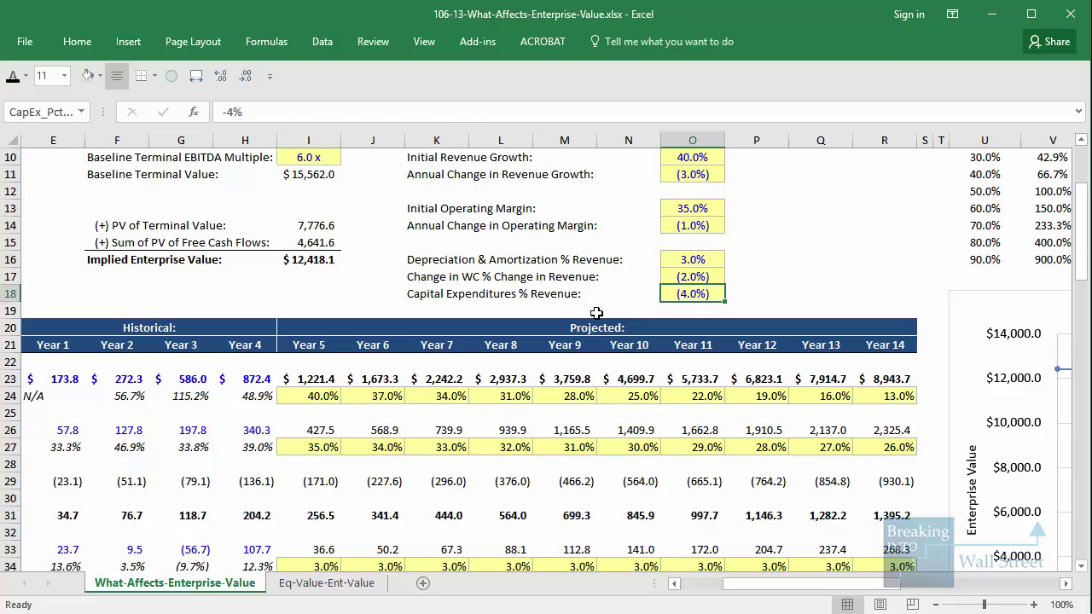
mouse_move(61, 202)
mouse_down()
mouse_move(342, 274)
mouse_move(354, 288)
mouse_up()
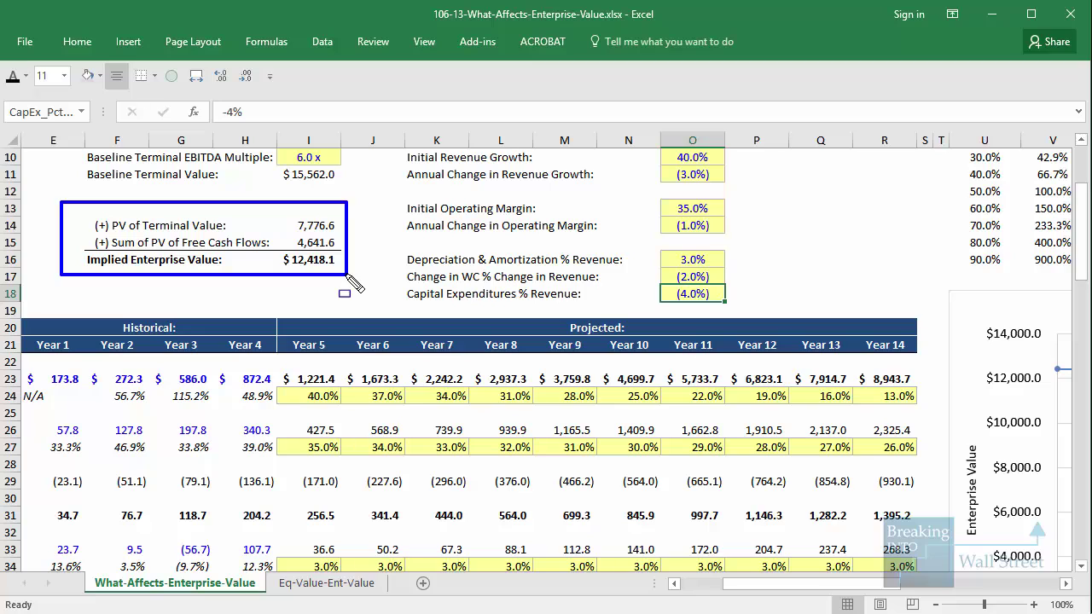
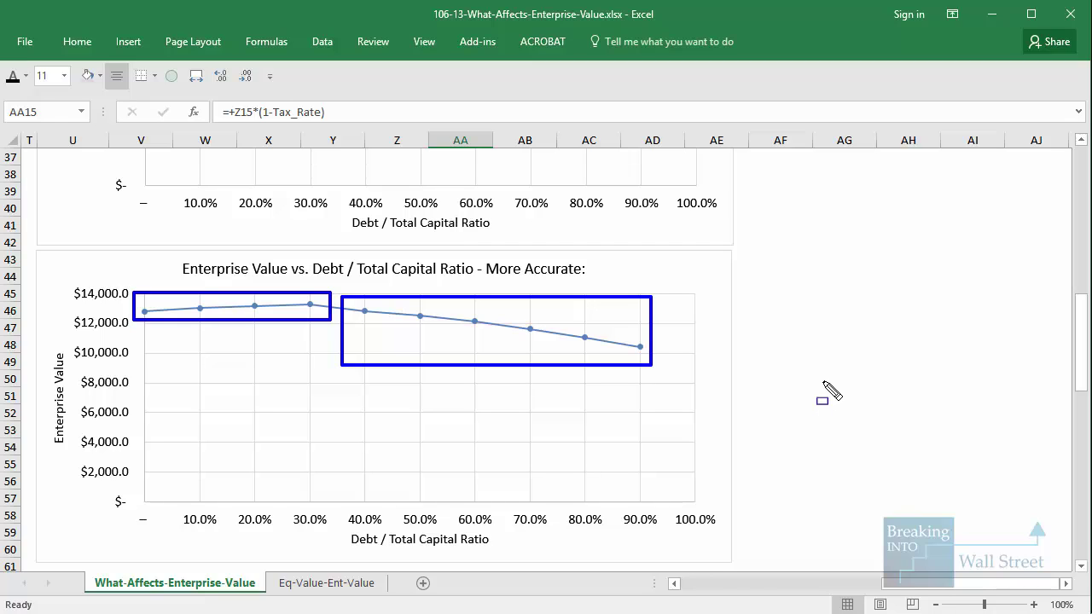
- Examine the more accurate Enterprise Value vs. Debt / Total Capital Ratio chart, outlining the points from 70% to 90%
key(Escape)
scroll(643, 363, down, 1)
scroll(683, 316, up, 1)
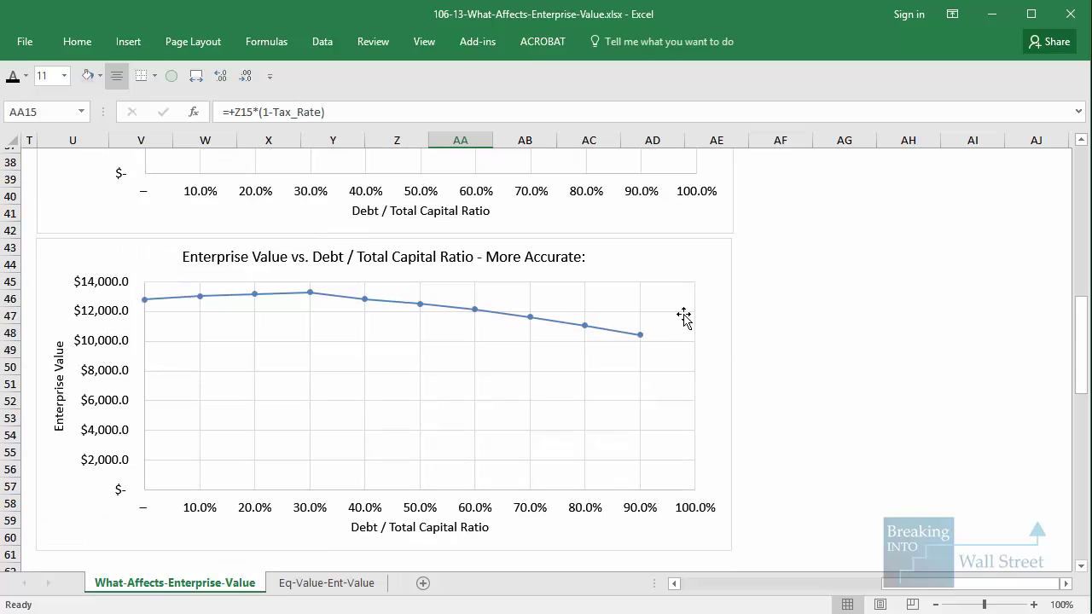
scroll(684, 318, up, 1)
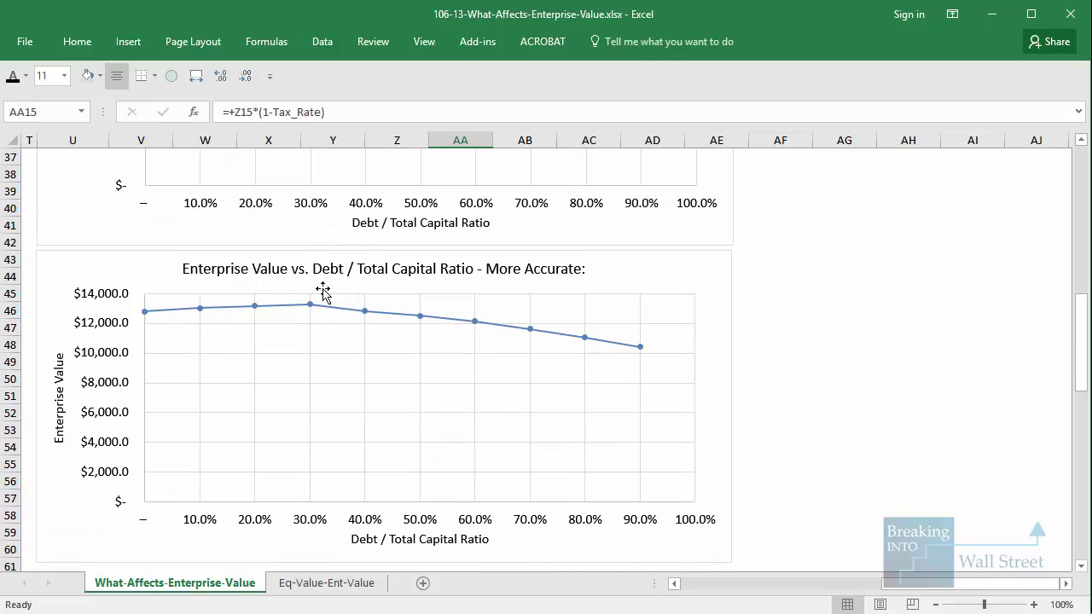
mouse_move(526, 333)
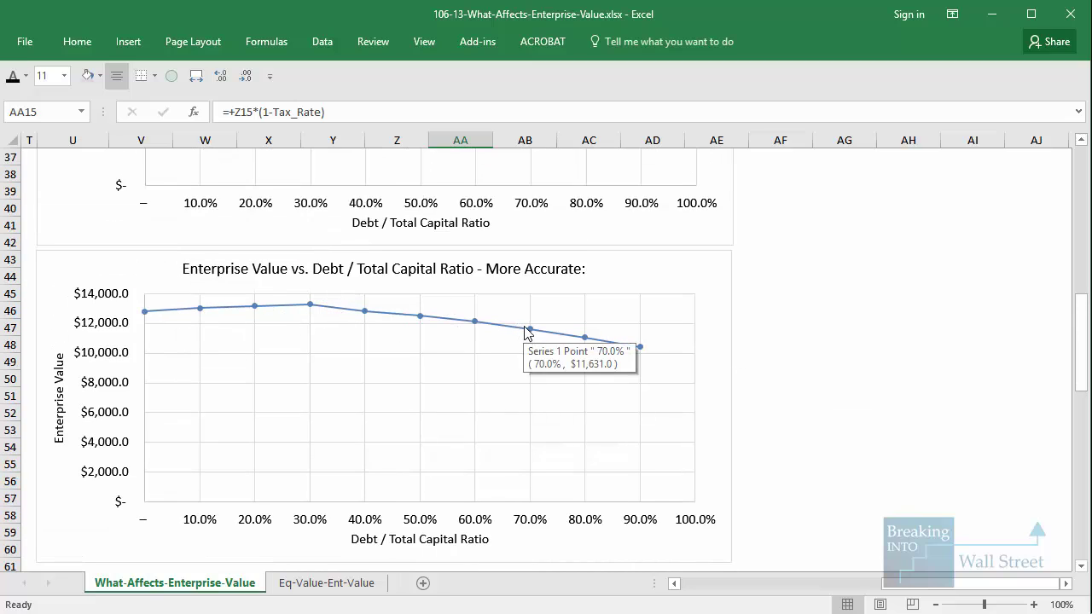
key(ctrl+shift+d)
drag(509, 314, 655, 362)
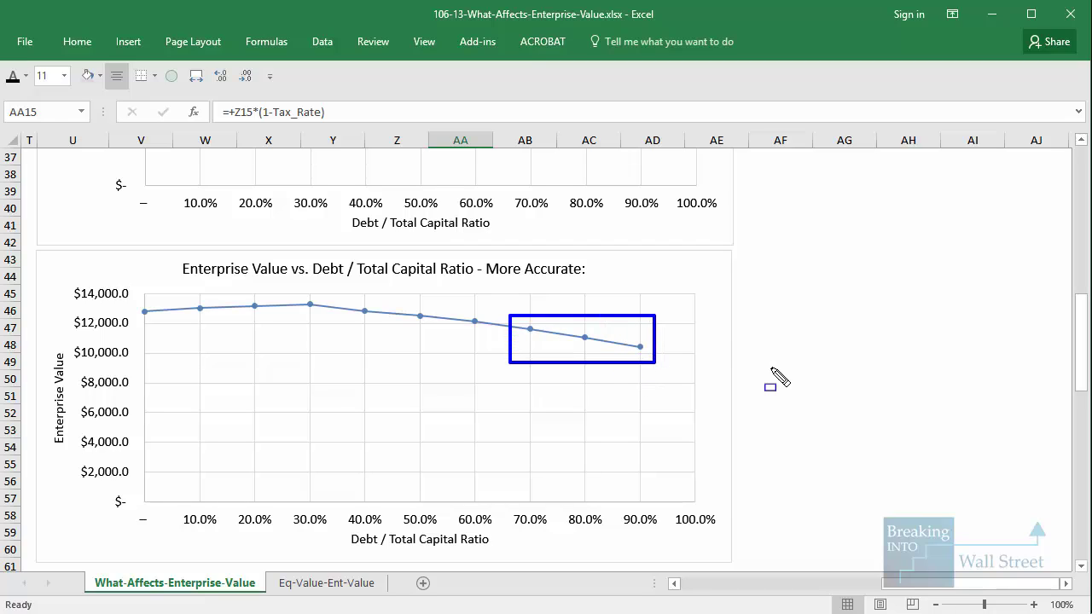
key(Escape)
- Examine the Enterprise Value vs. Changes in Annual Revenue Growth chart, outlining both line ends and the (2.00%) axis label
scroll(791, 365, down, 6)
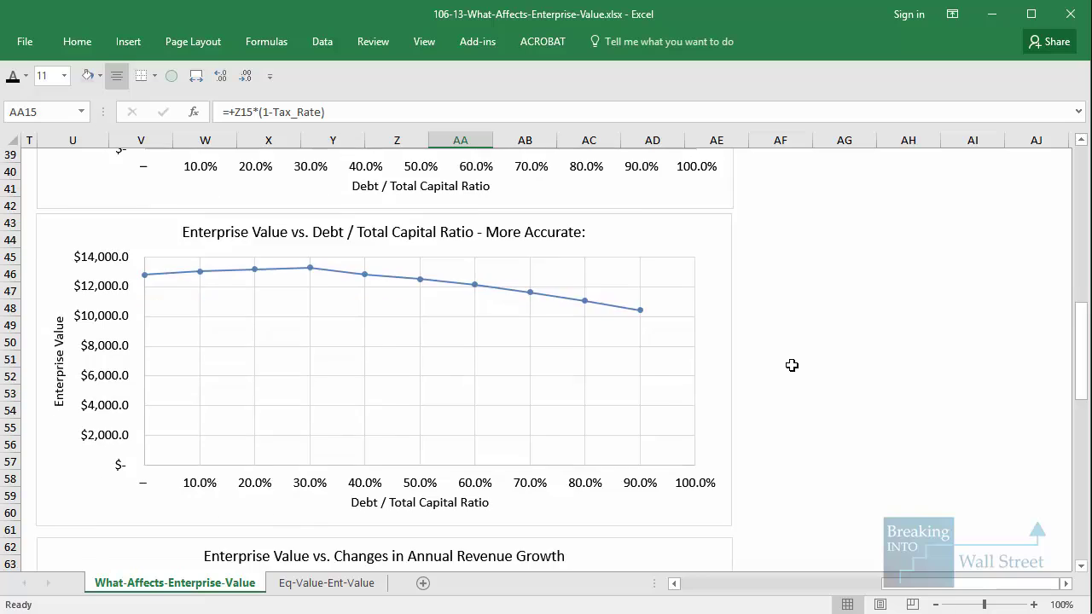
scroll(793, 362, down, 1)
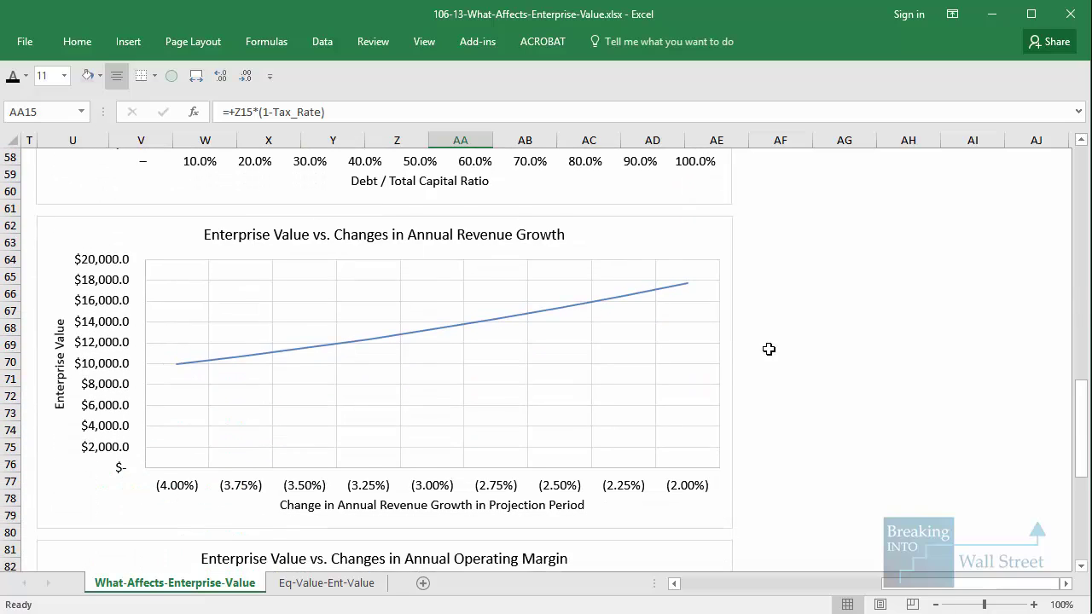
scroll(538, 332, down, 1)
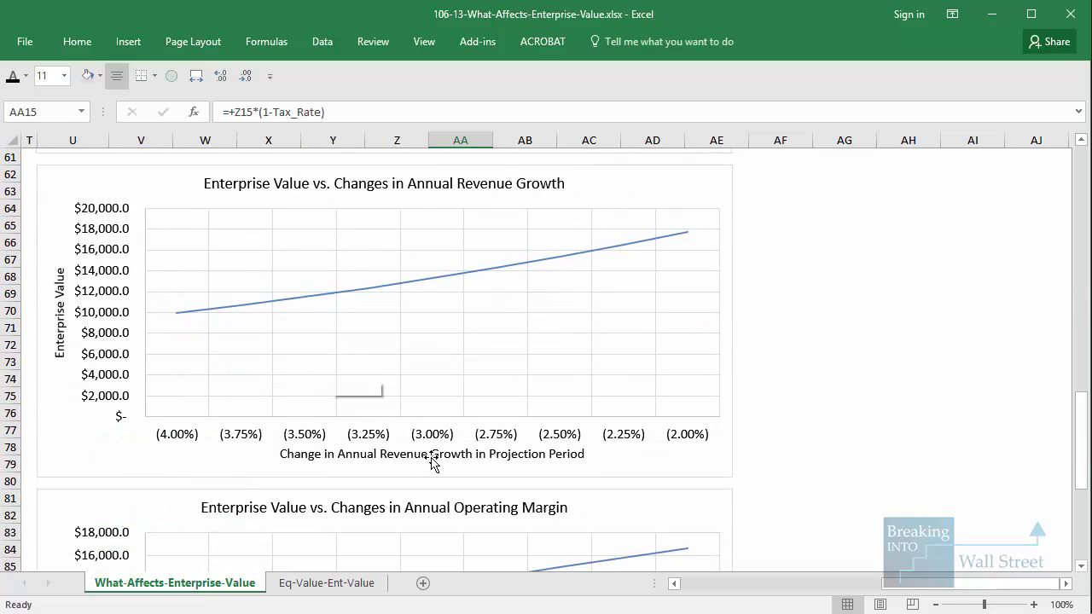
scroll(377, 481, down, 4)
scroll(239, 386, up, 3)
scroll(197, 363, up, 1)
drag(164, 303, 198, 335)
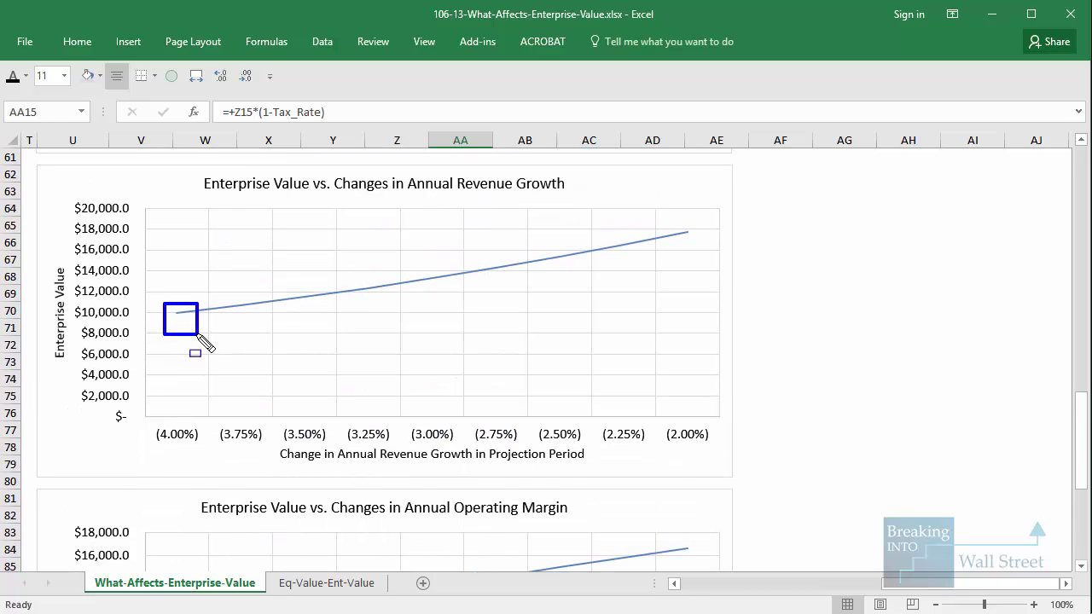
drag(654, 220, 702, 248)
mouse_move(658, 410)
mouse_down()
mouse_move(684, 432)
mouse_move(734, 445)
mouse_up()
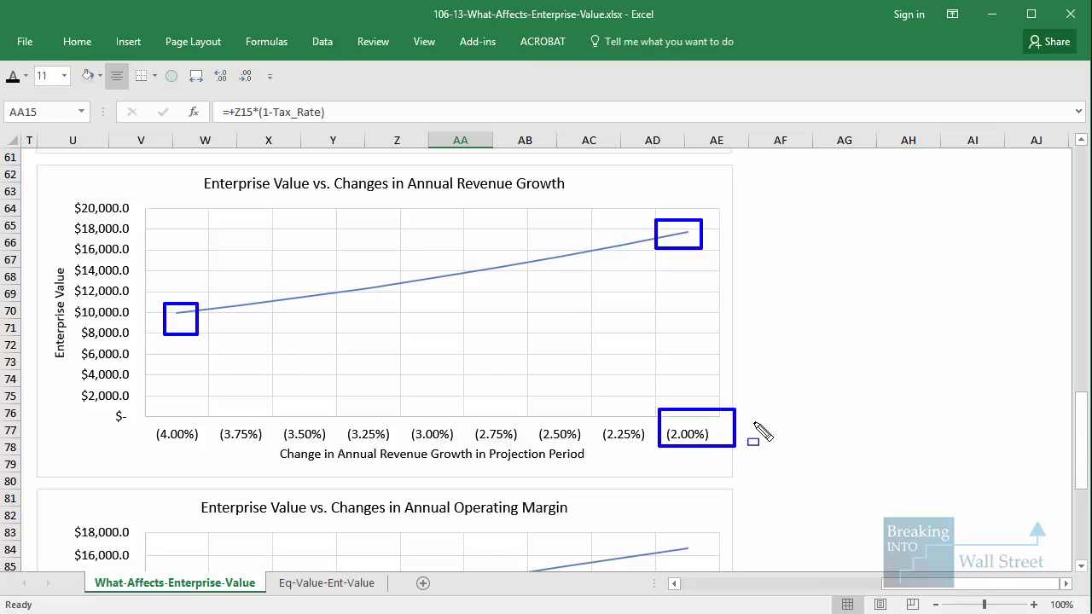
- Examine the Enterprise Value vs. Changes in Annual Operating Margin chart, outlining the start, middle and end of the line
scroll(759, 432, down, 5)
click(782, 360)
scroll(785, 358, down, 1)
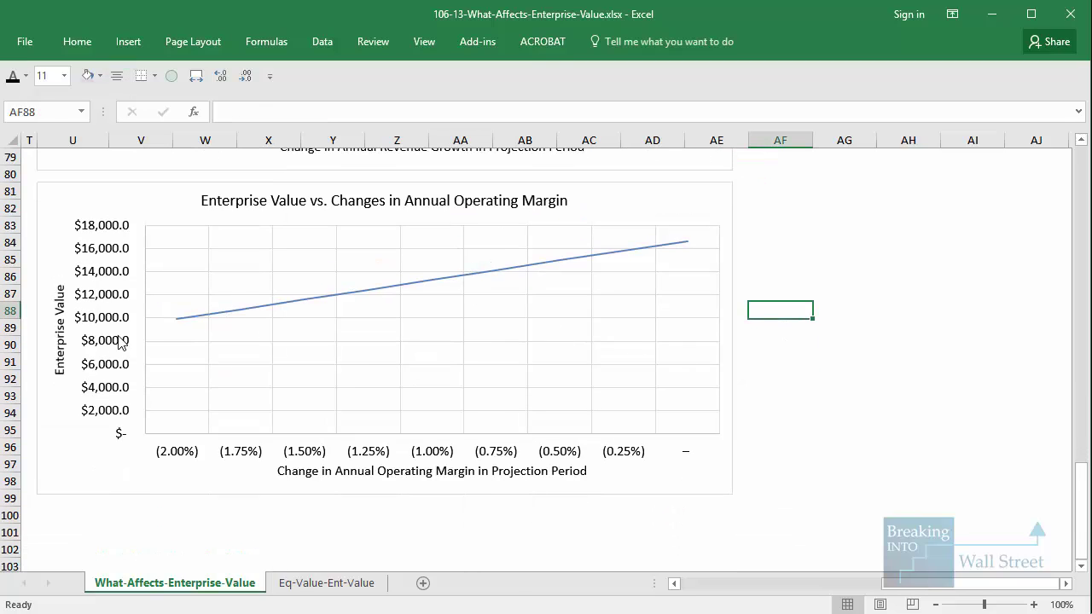
key(ctrl+2)
drag(155, 309, 201, 328)
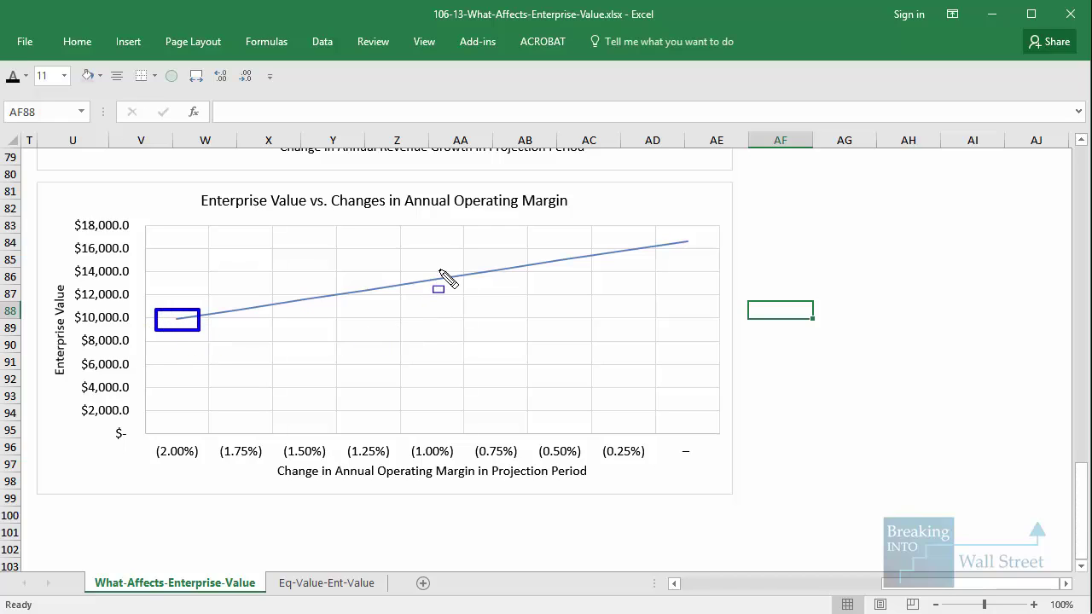
drag(434, 260, 482, 289)
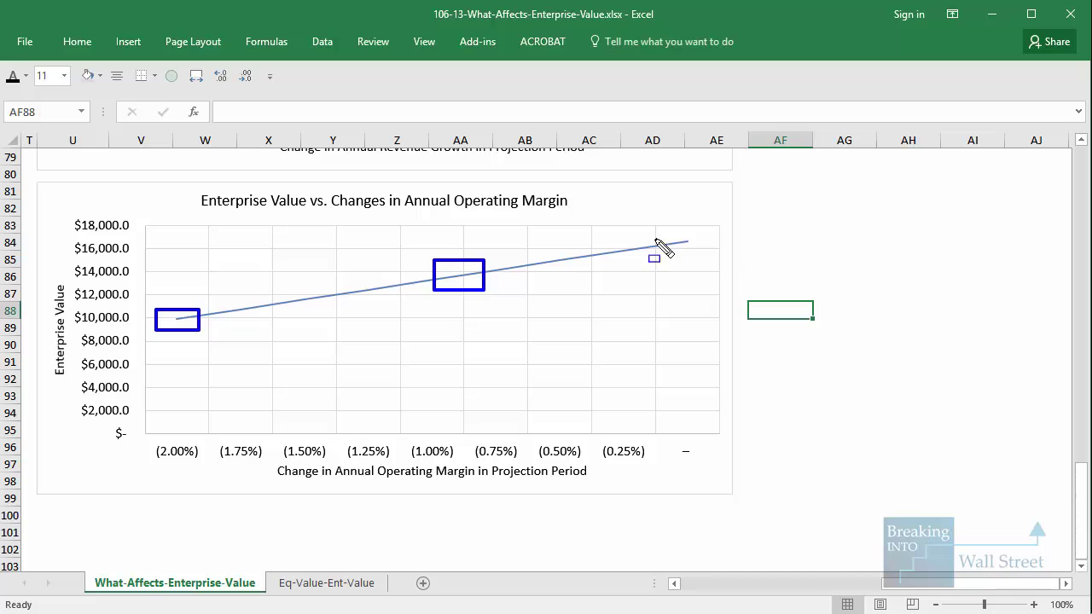
drag(646, 220, 765, 271)
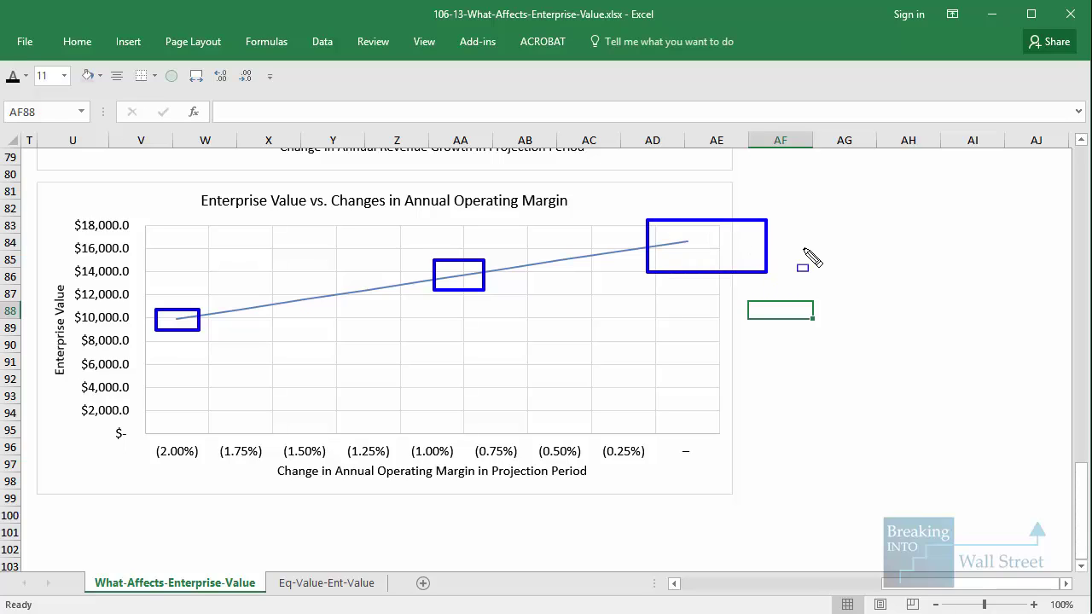
key(Escape)
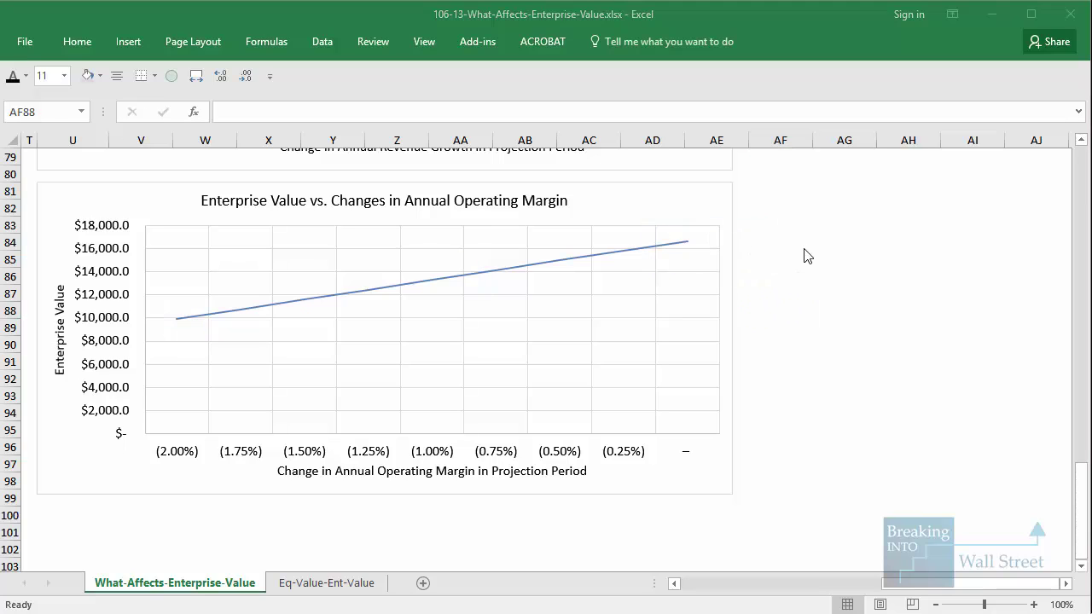
- View the sensitivity table of implied enterprise value against annual changes in revenue growth and operating margin
click(737, 584)
scroll(556, 521, up, 3)
scroll(556, 521, up, 10)
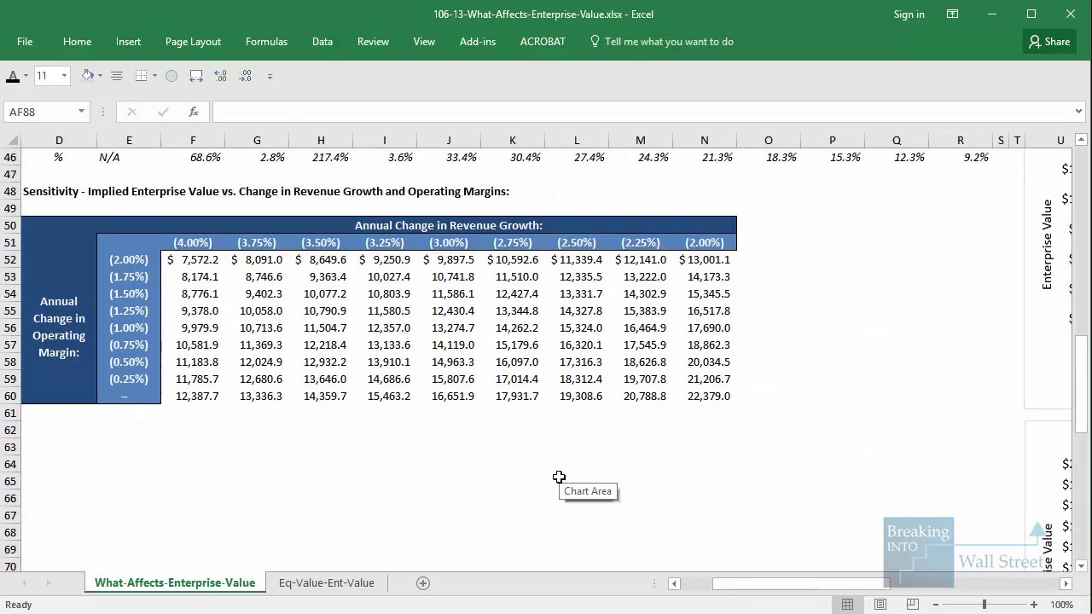
drag(299, 390, 509, 459)
click(509, 460)
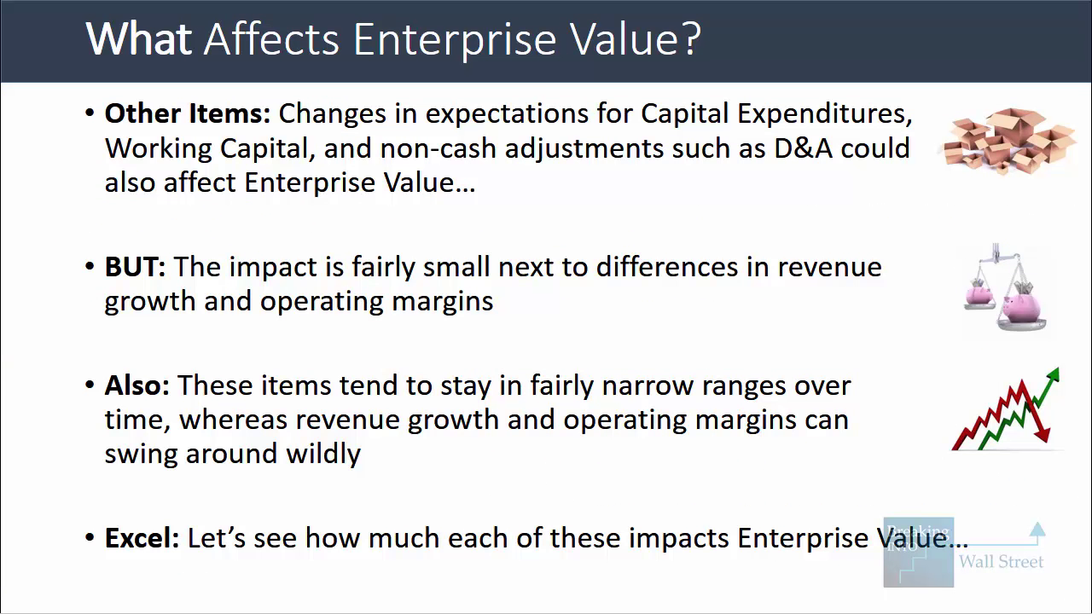
key(Right)
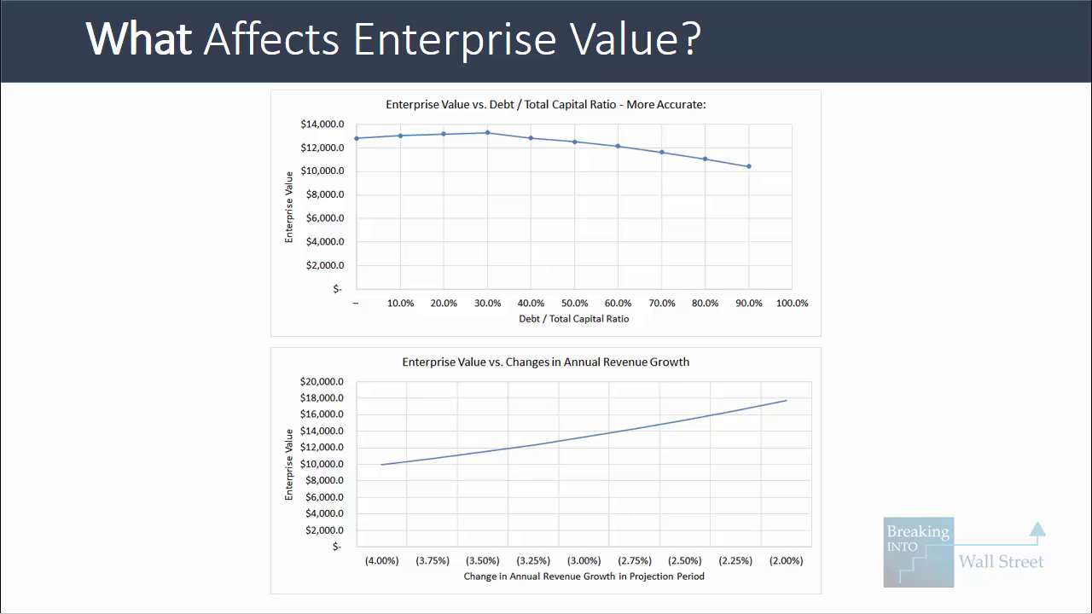
key(Right)
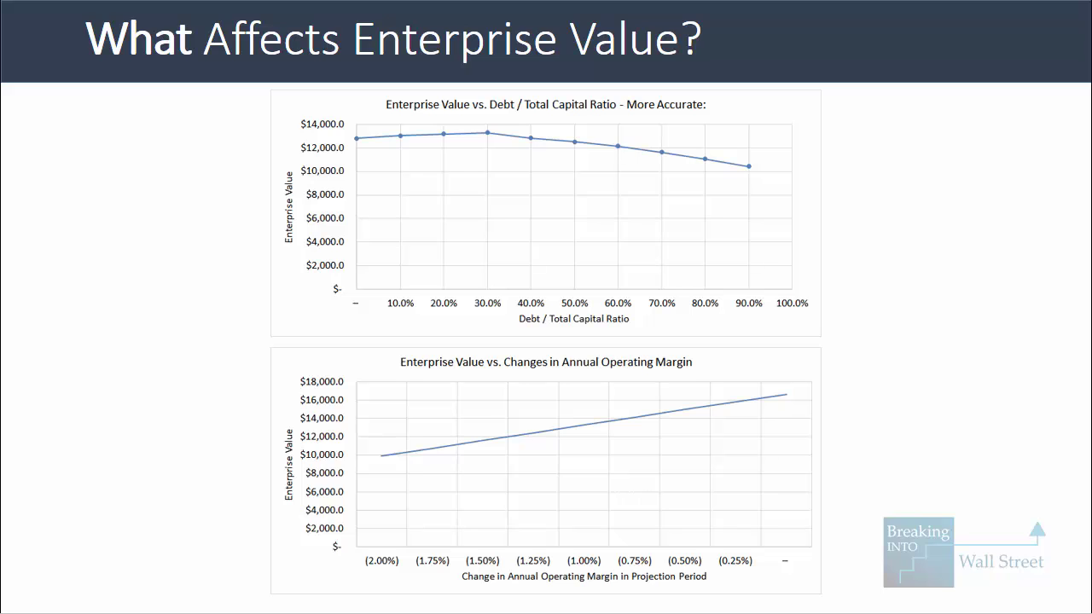
key(Right)
key(Right)
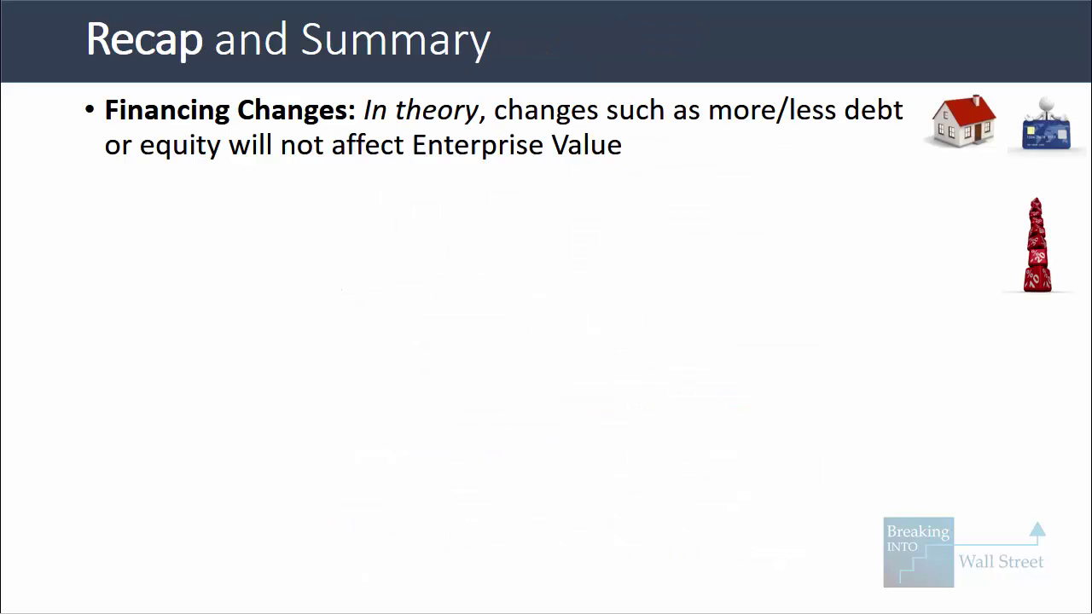